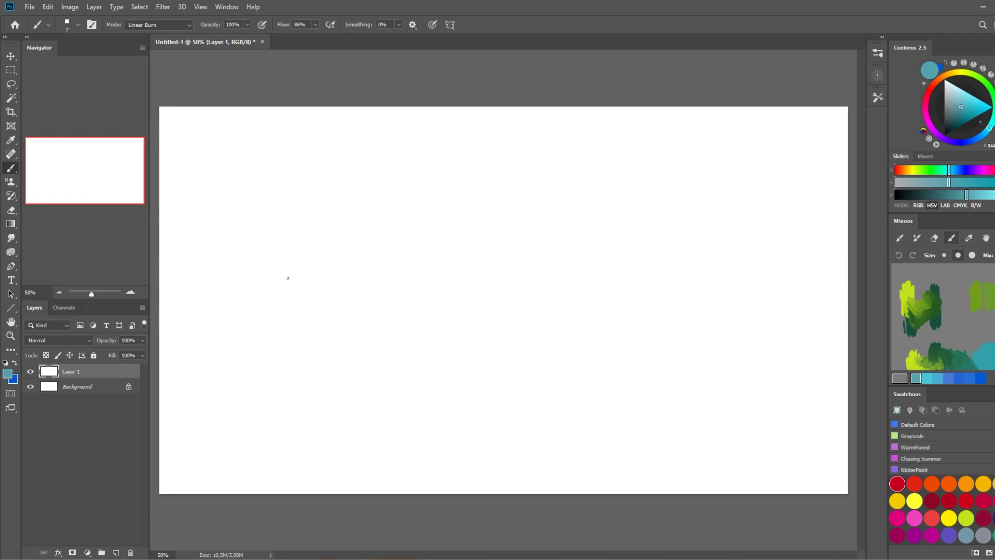
- Sketch the column tower's top arcs, sides, base, capital and dome
key("F5")
mouse_move(298, 159)
left_mouse_down()
mouse_move(317, 165)
mouse_move(285, 202)
left_mouse_up()
left_click_drag(309, 179, 309, 198)
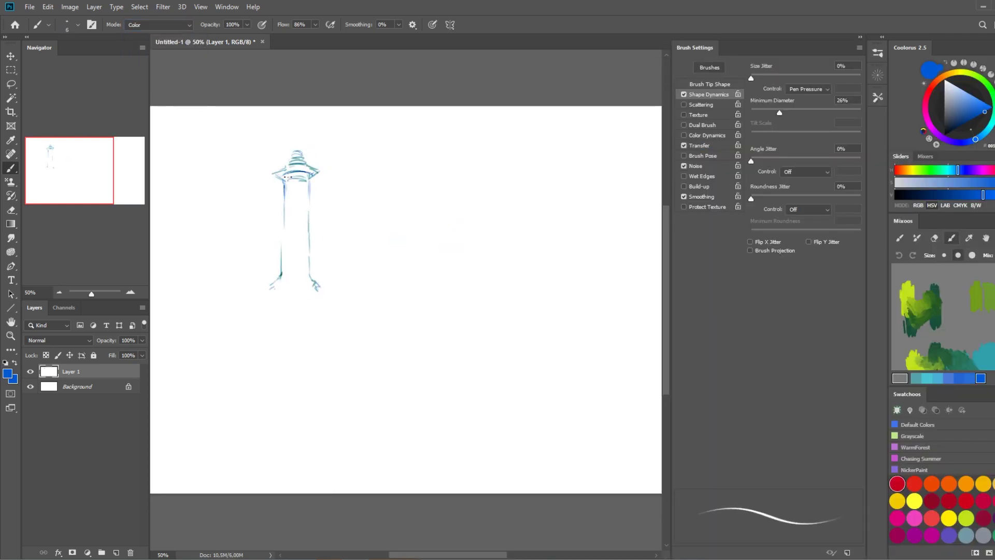
left_click_drag(271, 289, 319, 290)
mouse_move(275, 165)
left_mouse_down()
mouse_move(324, 160)
mouse_move(288, 181)
mouse_move(313, 153)
left_mouse_up()
- Merge the sketch into the background, resize the brush and pick blue
key("ctrl+e")
key("d")
key("bracketleft")
key("bracketright")
left_click(314, 197, "alt")
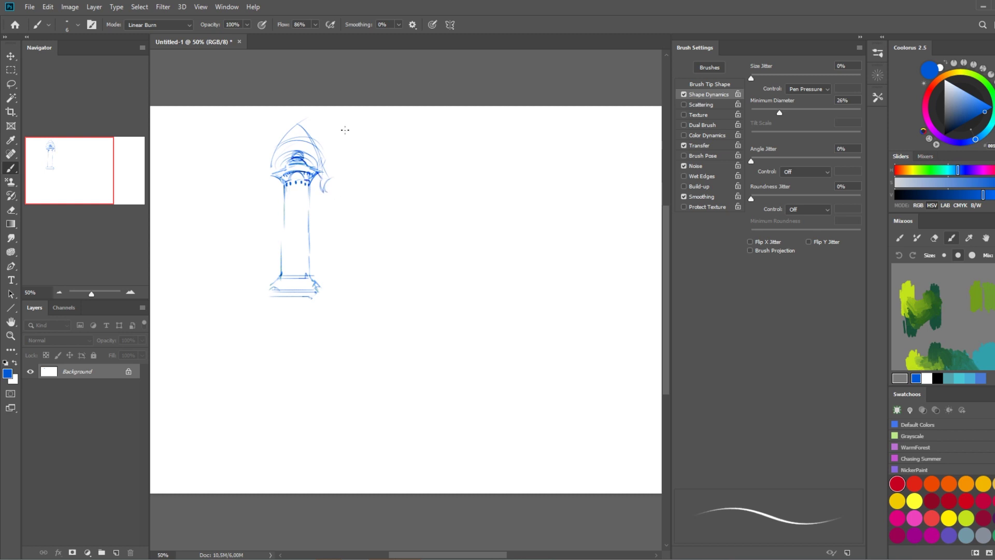
- Extend the base with zigzag arches, detail the dome, and shift the tower down-left
mouse_move(311, 259)
left_mouse_down()
mouse_move(313, 291)
mouse_move(340, 293)
left_mouse_up()
left_click_drag(270, 293, 313, 294)
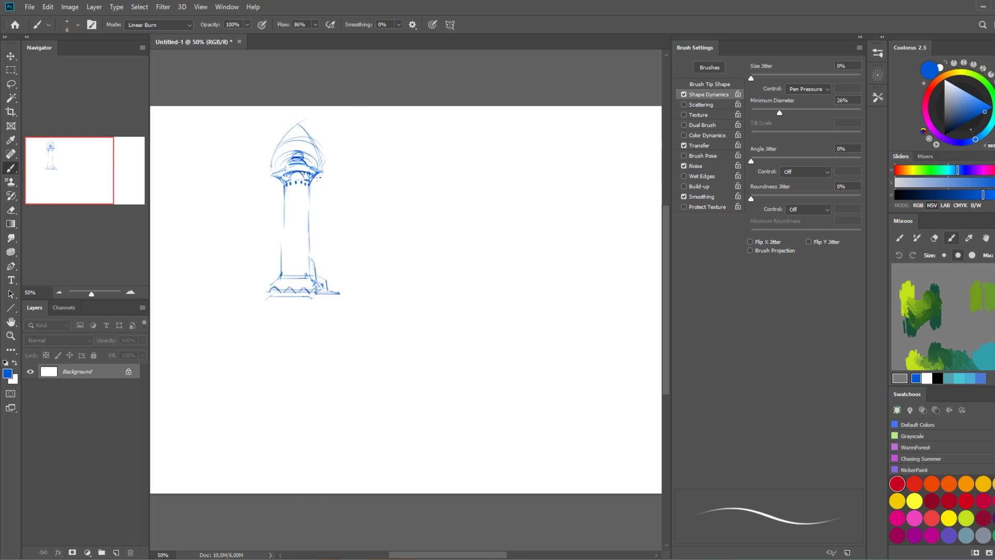
left_click_drag(301, 140, 310, 161)
mouse_move(286, 132)
left_mouse_down()
mouse_move(290, 158)
mouse_move(269, 165)
mouse_move(324, 165)
left_mouse_up()
left_click_drag(334, 218, 313, 280)
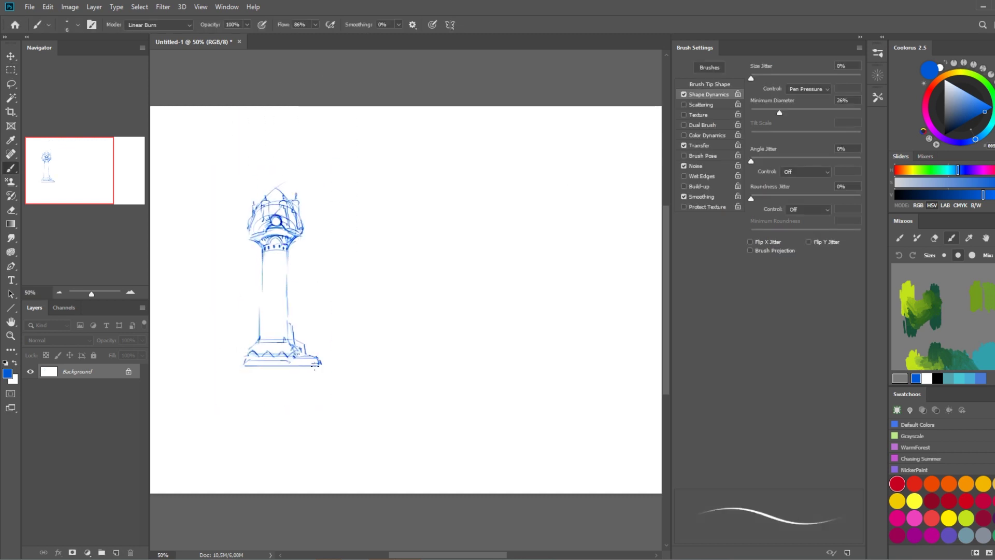
- Rough out a box-shaped second tower with sides, a top band and a closed base
key("ctrl+plus")
mouse_move(399, 280)
left_mouse_down()
mouse_move(374, 327)
mouse_move(440, 319)
left_mouse_up()
left_click_drag(412, 240, 375, 329)
left_click_drag(399, 240, 445, 243)
left_click_drag(407, 311, 440, 318)
left_click_drag(396, 243, 446, 241)
left_click_drag(375, 333, 443, 332)
- Add a flared roof and two tall spire lines to the box tower
left_click_drag(405, 208, 390, 248)
left_click_drag(441, 207, 453, 244)
left_click_drag(408, 201, 407, 167)
mouse_move(439, 201)
left_mouse_down()
mouse_move(438, 168)
mouse_move(430, 184)
left_mouse_up()
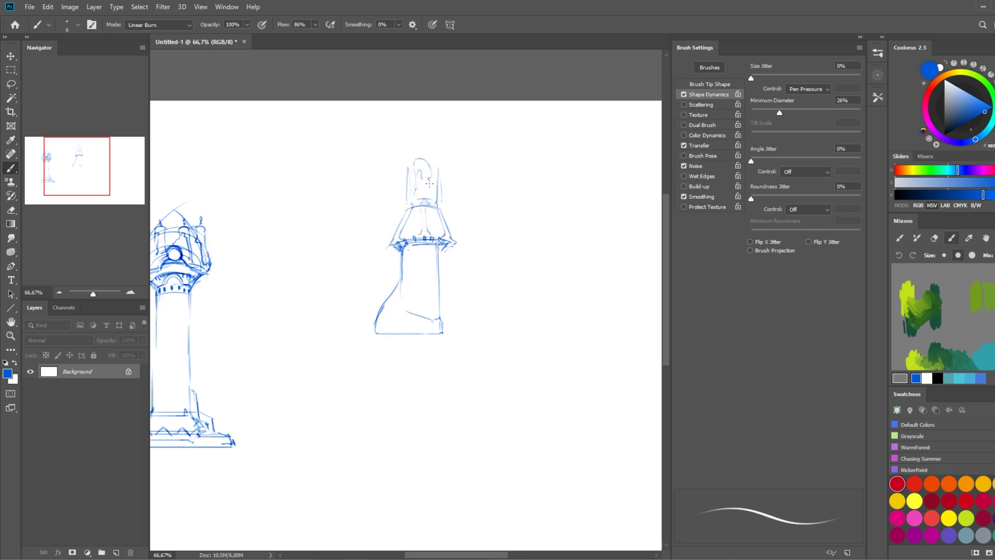
- Erase the second tower's roof lines and try a new roof curve, then undo it
left_click_drag(437, 250, 442, 173)
left_click_drag(411, 233, 412, 254)
key("e")
left_click_drag(397, 166, 456, 165)
key("b")
mouse_move(445, 130)
left_mouse_down()
mouse_move(471, 175)
mouse_move(417, 153)
mouse_move(468, 185)
mouse_move(402, 193)
mouse_move(460, 194)
mouse_move(444, 201)
mouse_move(417, 152)
mouse_move(396, 191)
left_mouse_up()
key("ctrl+z")
- Draw a ribbed dome and a rectangular base with scalloped arches along its top
left_click_drag(429, 147, 430, 190)
left_click_drag(442, 150, 461, 189)
left_click_drag(379, 277, 455, 304)
left_click_drag(392, 256, 376, 301)
left_click_drag(449, 280, 461, 307)
left_click_drag(383, 279, 429, 282)
- Add body lines, hatch shading on the dome, and vertical window strokes
mouse_move(407, 219)
left_mouse_down()
mouse_move(428, 244)
mouse_move(382, 275)
mouse_move(379, 307)
left_mouse_up()
left_click_drag(406, 165, 399, 184)
left_click_drag(444, 166, 459, 173)
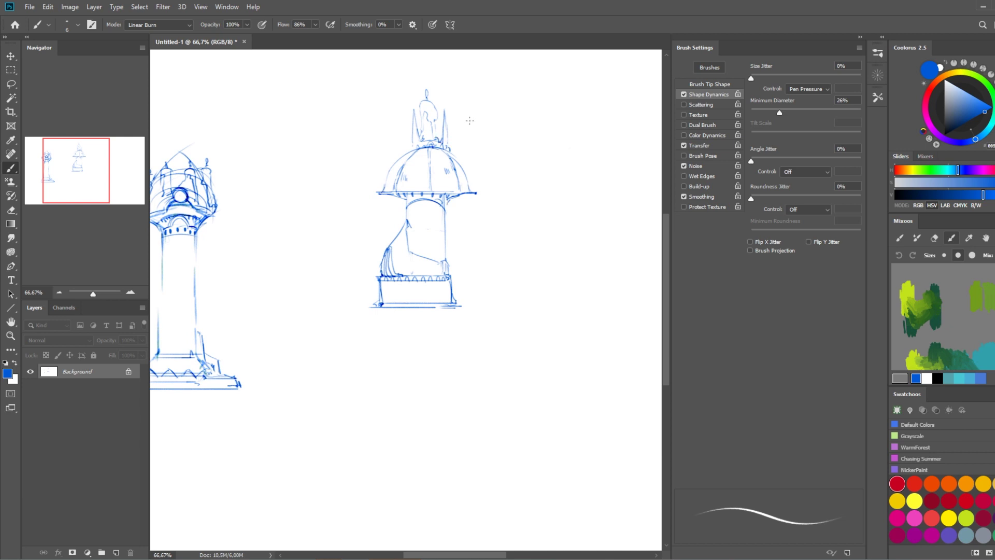
key("ctrl+minus")
left_click_drag(433, 270, 433, 285)
left_click_drag(407, 245, 431, 242)
left_click_drag(413, 224, 412, 247)
- Strengthen the base walls with a ledge, nudge the dome right, and redraw the column lines
key("bracketleft")
key("bracketleft")
key("bracketleft")
left_click_drag(441, 286, 452, 305)
key("bracketright")
key("bracketright")
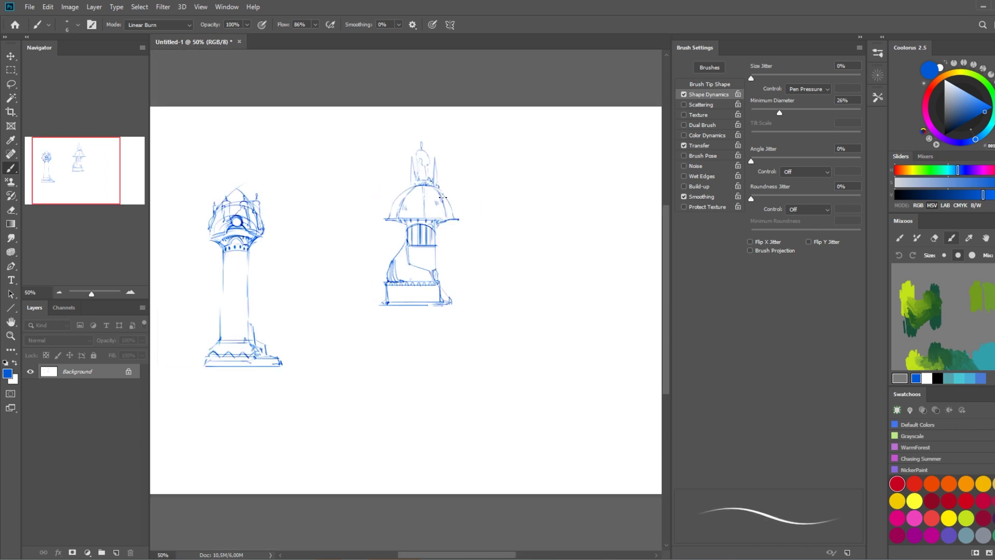
mouse_move(390, 267)
left_mouse_down()
mouse_move(384, 305)
mouse_move(389, 283)
left_mouse_up()
left_click_drag(437, 156, 440, 153)
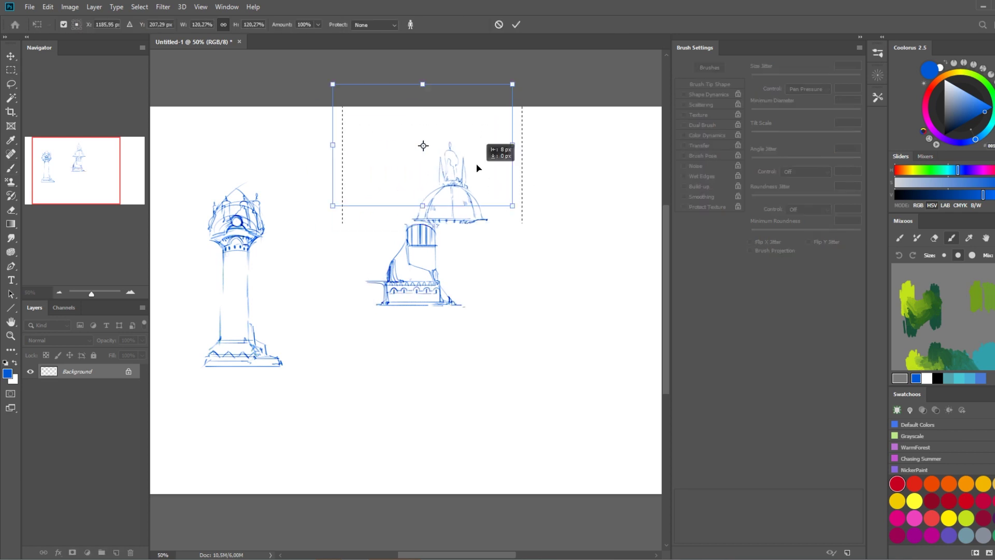
left_click_drag(434, 267, 420, 226)
key("ctrl+plus")
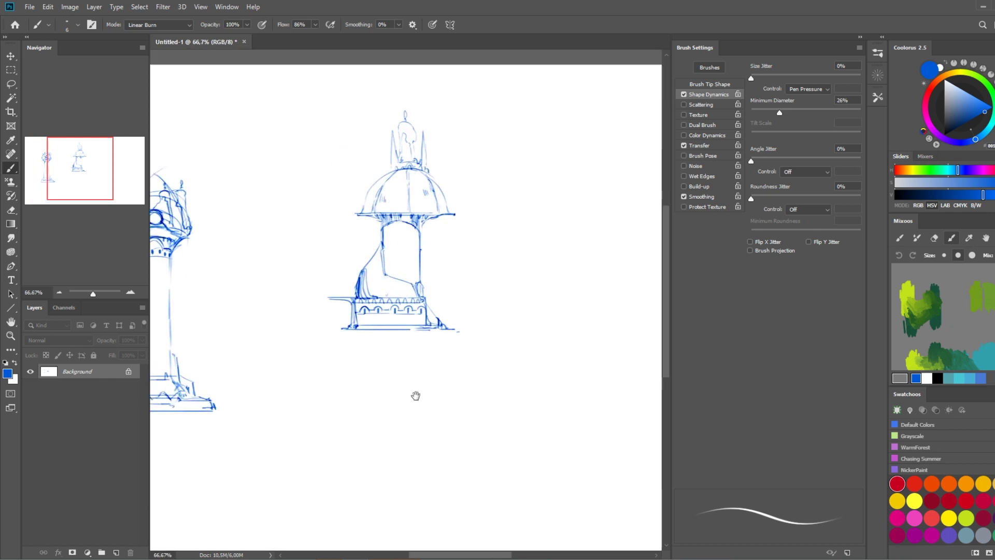
- Draw a circle-topped pillar with tapering sides and a base line in the empty space
scroll(329, 397, "right", 5)
mouse_move(456, 199)
left_mouse_down()
mouse_move(440, 221)
mouse_move(488, 311)
left_mouse_up()
left_click_drag(441, 342, 515, 366)
mouse_move(420, 383)
left_mouse_down()
mouse_move(534, 383)
mouse_move(500, 385)
left_mouse_up()
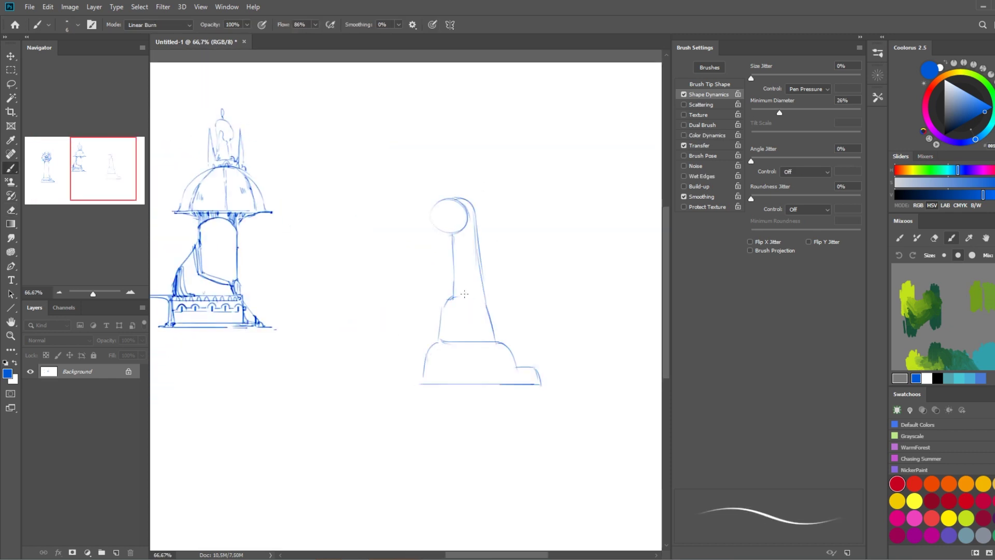
mouse_move(428, 216)
left_mouse_down()
mouse_move(472, 214)
mouse_move(489, 228)
mouse_move(440, 199)
left_mouse_up()
- Add a large top circle, a zigzag band, a small knob, and a redrawn left contour
left_click_drag(490, 158, 499, 210)
mouse_move(429, 216)
left_mouse_down()
mouse_move(466, 212)
mouse_move(460, 232)
left_mouse_up()
left_click_drag(444, 199, 454, 199)
mouse_move(479, 206)
left_mouse_down()
mouse_move(490, 222)
mouse_move(442, 316)
left_mouse_up()
- Sketch a dripping wax hood over the pillar head with a knob on top
mouse_move(468, 152)
left_mouse_down()
mouse_move(447, 155)
mouse_move(430, 188)
left_mouse_up()
left_click_drag(491, 166, 502, 262)
left_click_drag(430, 187, 434, 240)
left_click_drag(458, 151, 458, 130)
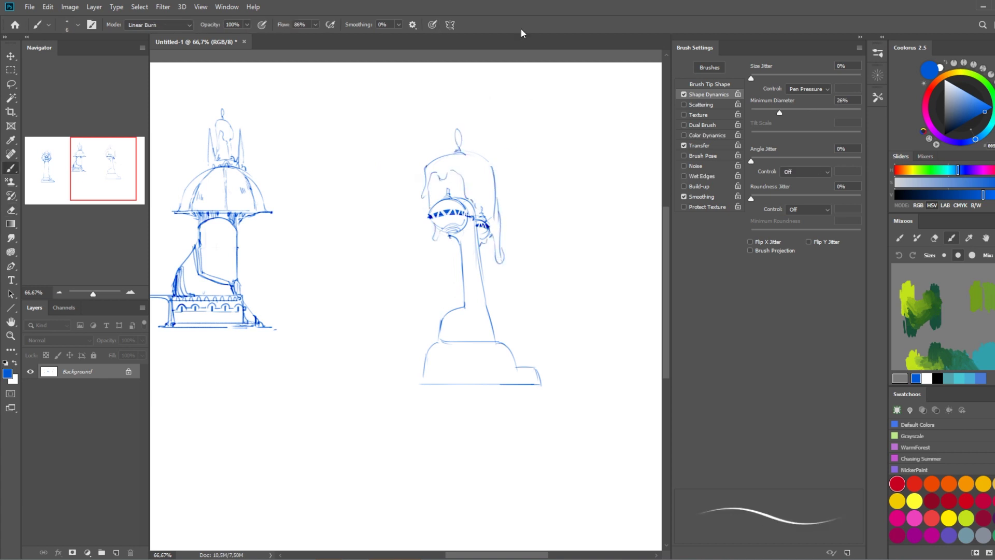
- Add base marks, a dashed row along the base, and short strokes around the neck
left_click_drag(440, 331, 461, 343)
left_click_drag(464, 306, 485, 324)
mouse_move(420, 381)
left_mouse_down()
mouse_move(466, 384)
mouse_move(513, 355)
mouse_move(514, 375)
left_mouse_up()
key("bracketright")
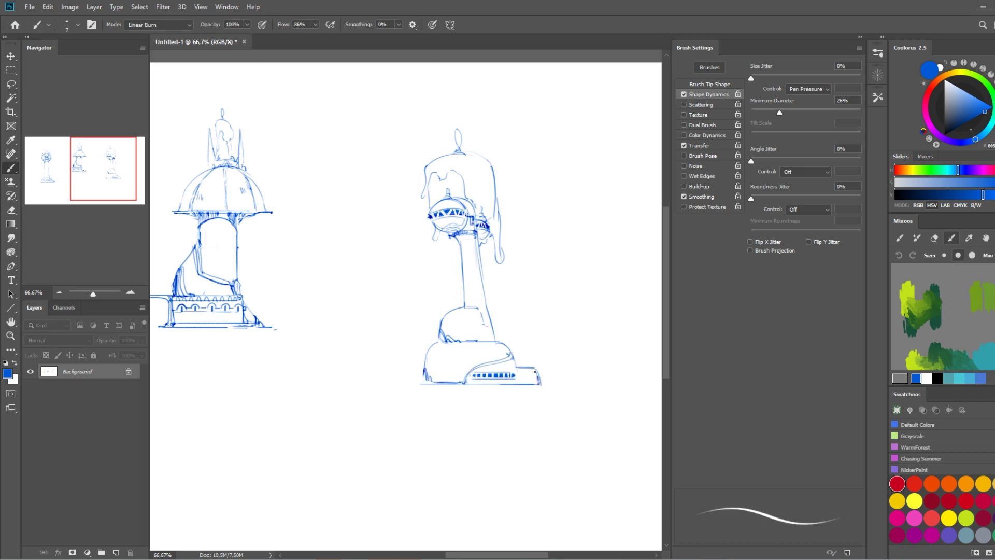
left_click_drag(450, 260, 451, 236)
left_click_drag(483, 248, 488, 236)
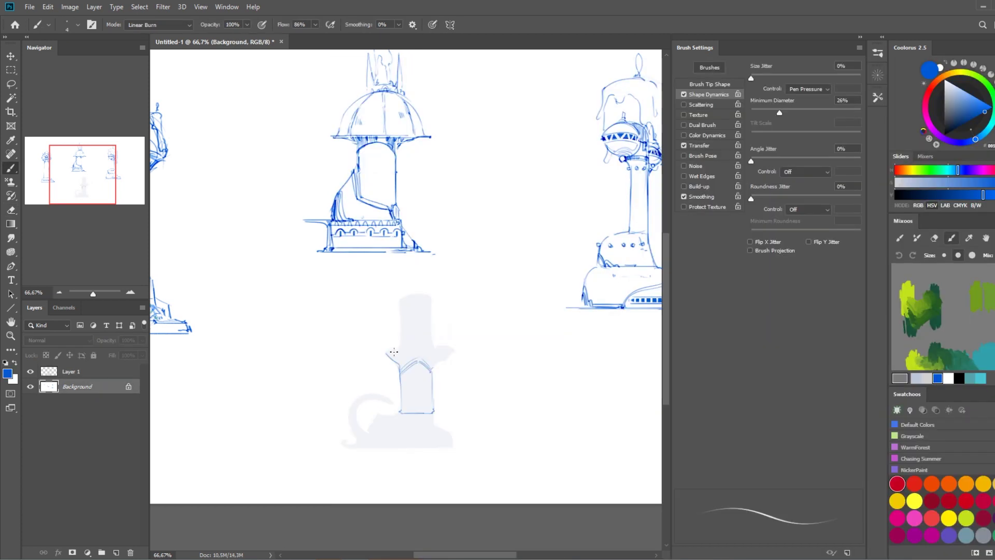
- Outline the candlestick base, dripping candle top, collar V accent, and lower wax drips
mouse_move(399, 412)
left_mouse_down()
mouse_move(373, 444)
mouse_move(448, 431)
left_mouse_up()
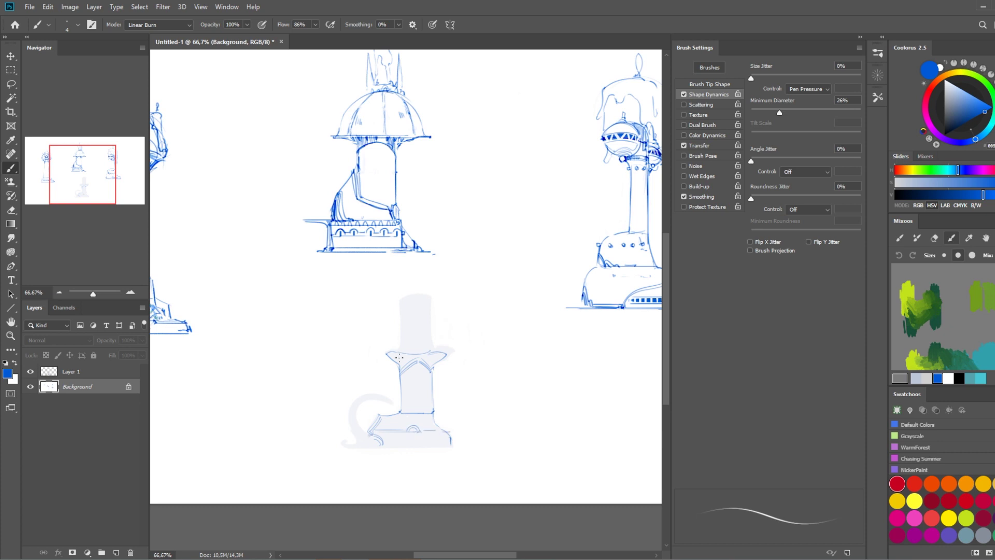
mouse_move(400, 331)
left_mouse_down()
mouse_move(400, 290)
mouse_move(438, 332)
left_mouse_up()
left_click_drag(430, 370, 402, 372)
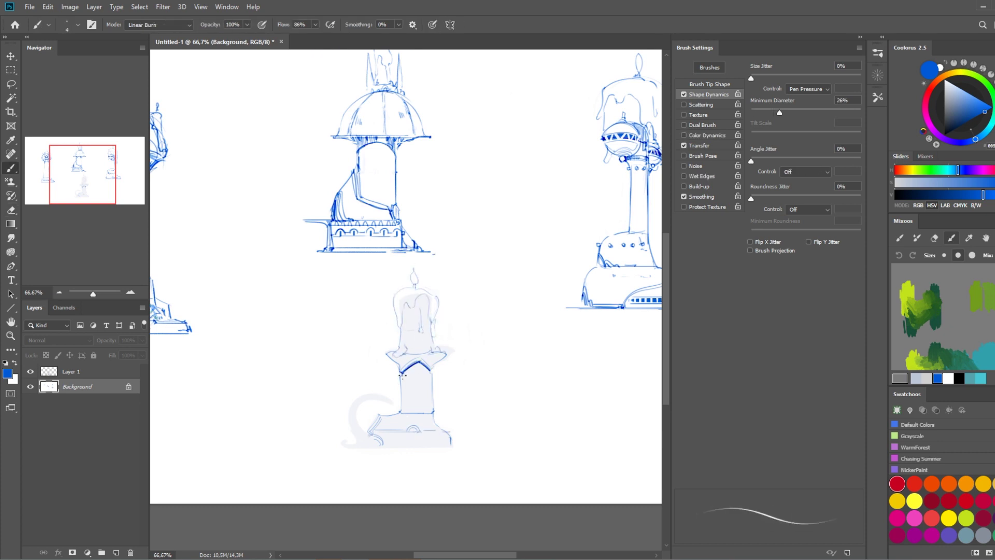
mouse_move(401, 404)
left_mouse_down()
mouse_move(436, 412)
mouse_move(415, 432)
left_mouse_up()
- Add a keyhole dot, curled handle and scroll, then hide the pale fill layer
mouse_move(345, 445)
left_mouse_down()
mouse_move(378, 440)
mouse_move(394, 400)
left_mouse_up()
left_click_drag(383, 444, 448, 443)
mouse_move(413, 432)
left_mouse_down()
mouse_move(412, 446)
mouse_move(451, 432)
left_mouse_up()
left_click_drag(381, 445, 411, 444)
left_click(31, 372)
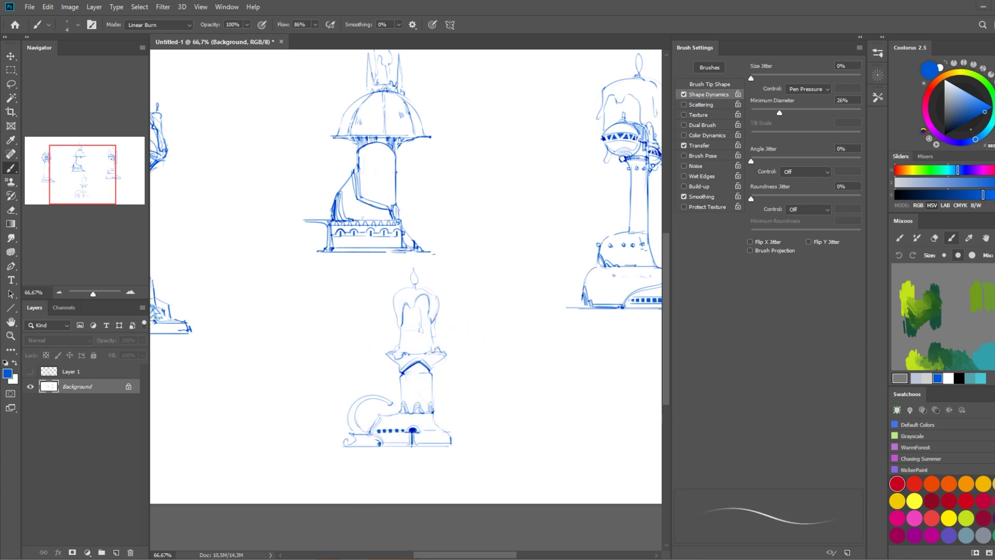
key("F5")
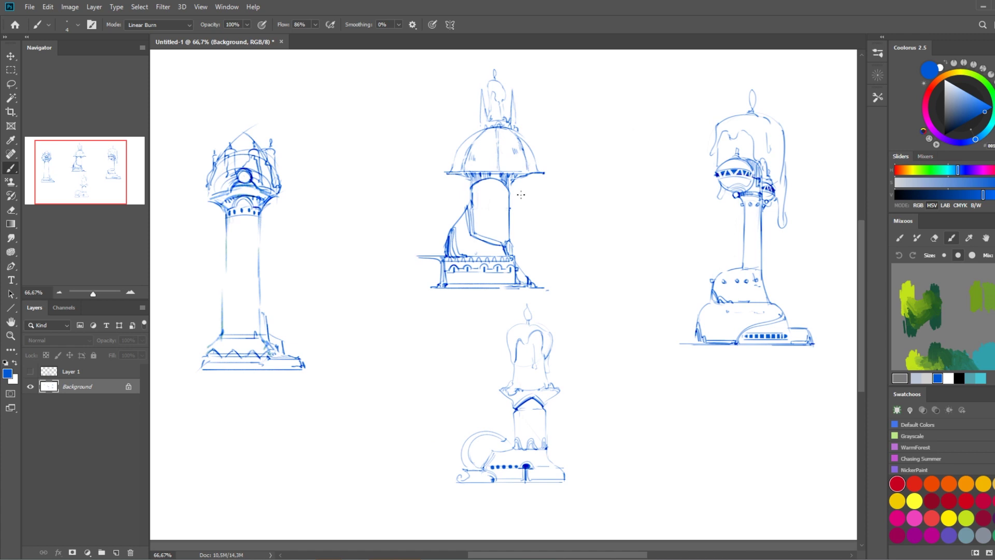
- Start a lamp-shade sketch between the first towers, outlining its top, right side and drips
left_click_drag(520, 194, 358, 159)
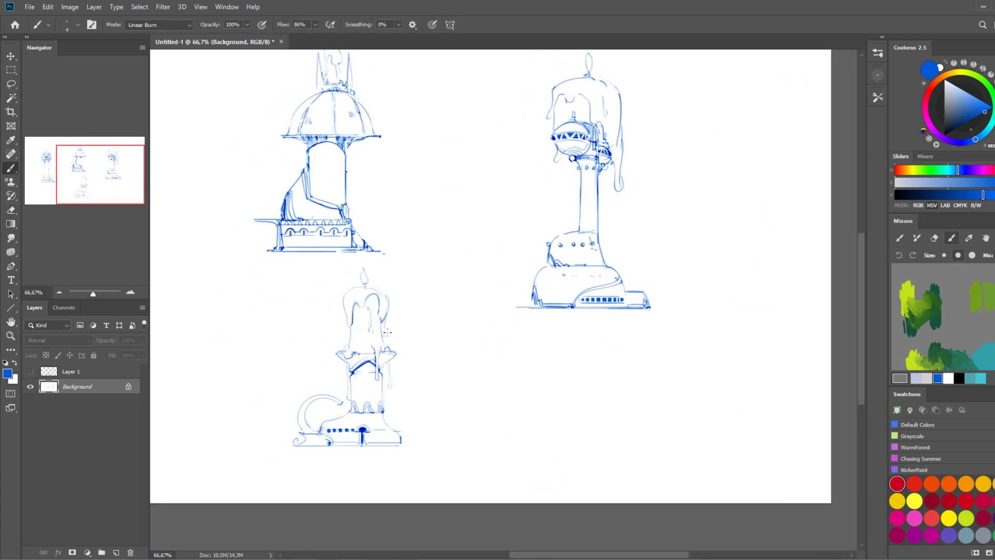
left_click_drag(387, 331, 497, 354)
left_click_drag(586, 198, 206, 248)
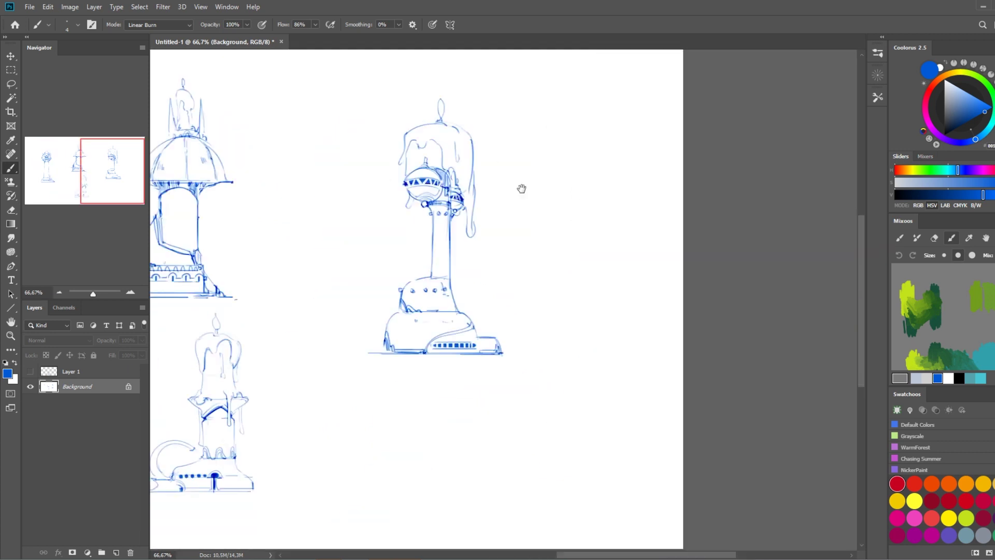
left_click_drag(366, 127, 385, 199)
left_click_drag(372, 129, 408, 217)
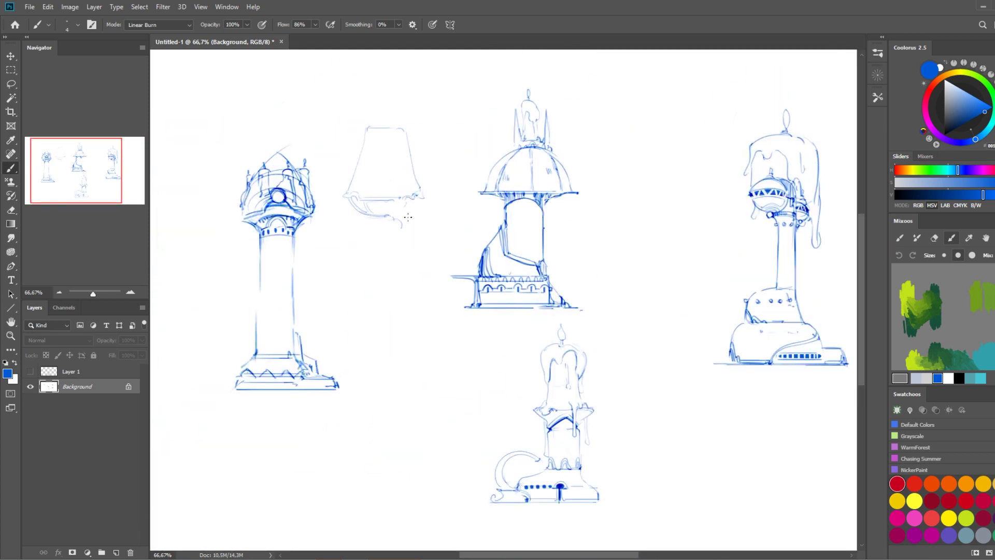
mouse_move(378, 107)
left_mouse_down()
mouse_move(369, 129)
mouse_move(402, 148)
left_mouse_up()
- Sketch a bell-shaped body and base, then lasso and shrink the lamp top
key("shift+b")
key("shift+b")
mouse_move(388, 228)
left_mouse_down()
mouse_move(412, 207)
mouse_move(386, 215)
mouse_move(340, 311)
mouse_move(430, 306)
left_mouse_up()
mouse_move(337, 314)
left_mouse_down()
mouse_move(421, 315)
mouse_move(433, 329)
left_mouse_up()
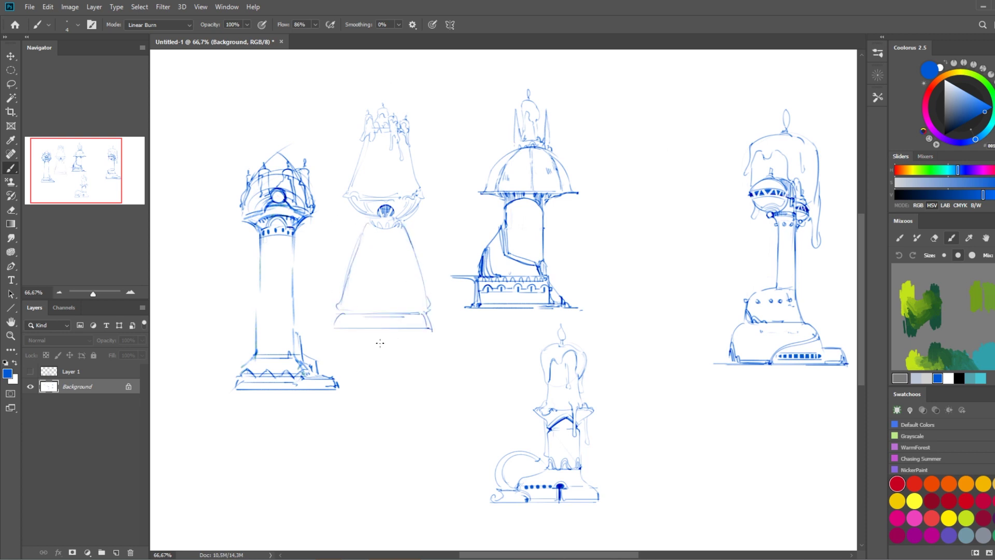
key("l")
left_click_drag(371, 134, 365, 136)
key("ctrl+t")
left_click_drag(355, 126, 366, 141)
key("Return")
key("b")
- Check proportions by mirroring the view, darken the eye, and add a small base arch
left_click_drag(354, 327, 424, 330)
key("ctrl+shift+h")
left_click_drag(378, 400, 378, 367)
key("ctrl+shift+h")
left_click_drag(389, 195, 402, 210)
left_click_drag(407, 293, 375, 294)
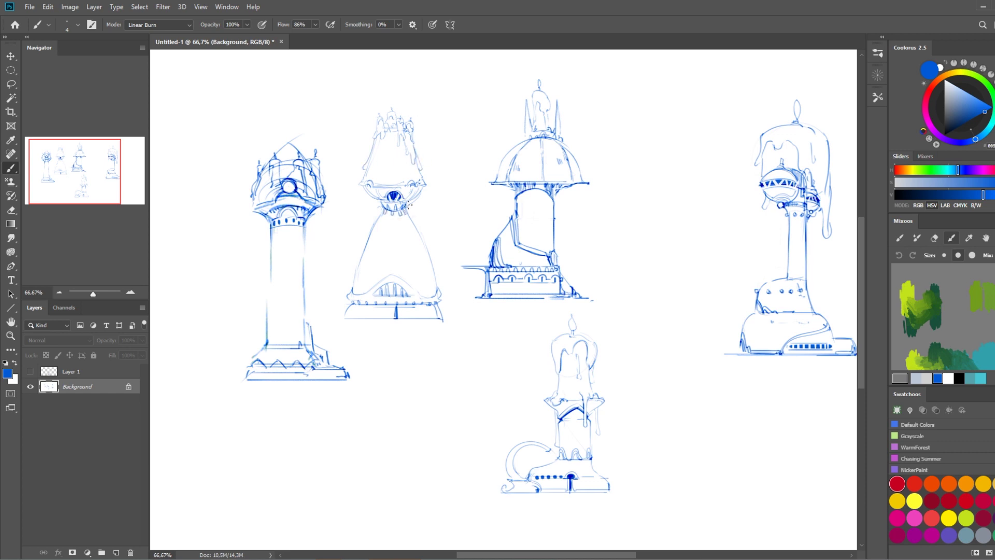
mouse_move(418, 243)
left_mouse_down()
mouse_move(415, 258)
mouse_move(435, 272)
left_mouse_up()
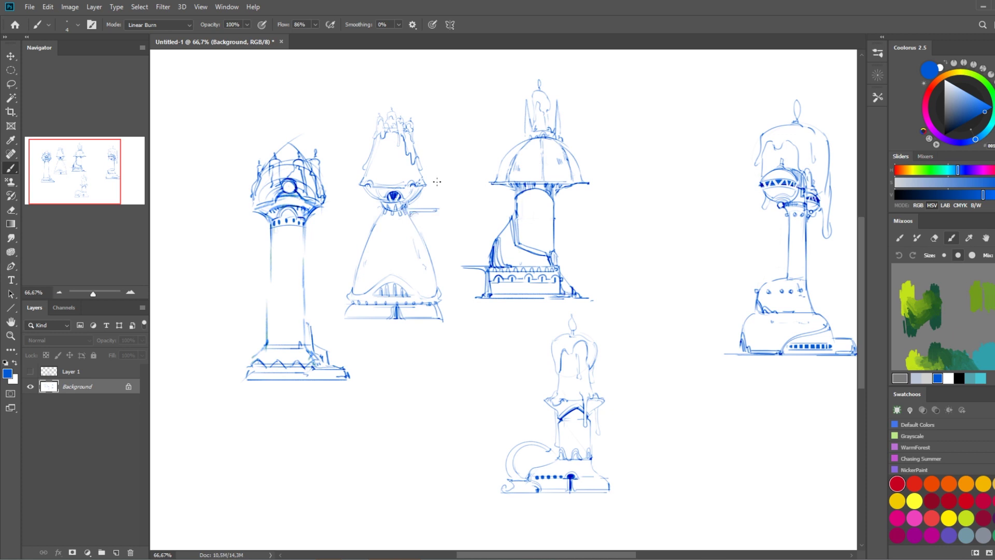
- Clean stray marks and darken the small arch mark at the lamp's base with a fine brush
key("e")
key("b")
left_click_drag(361, 183, 426, 184)
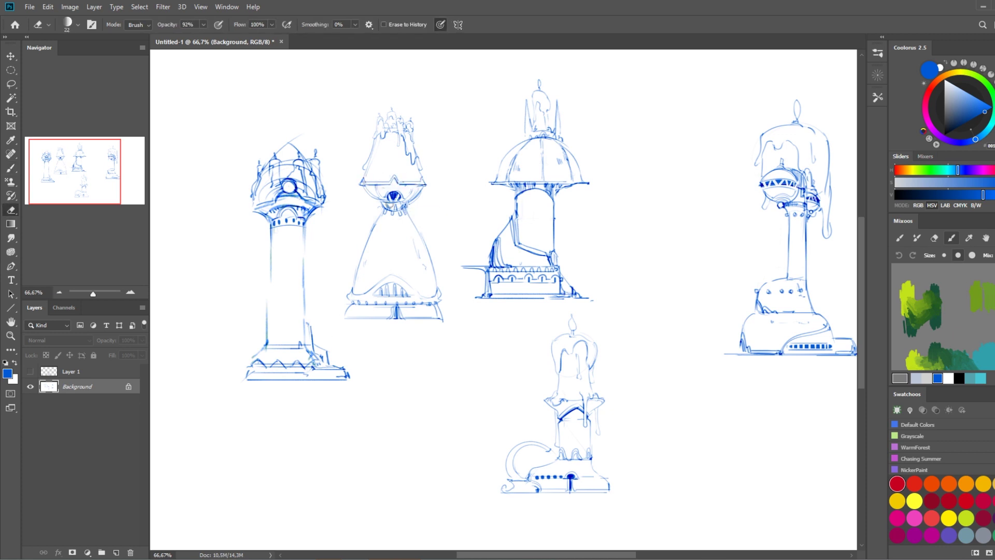
key("bracketleft")
left_click_drag(355, 284, 357, 273)
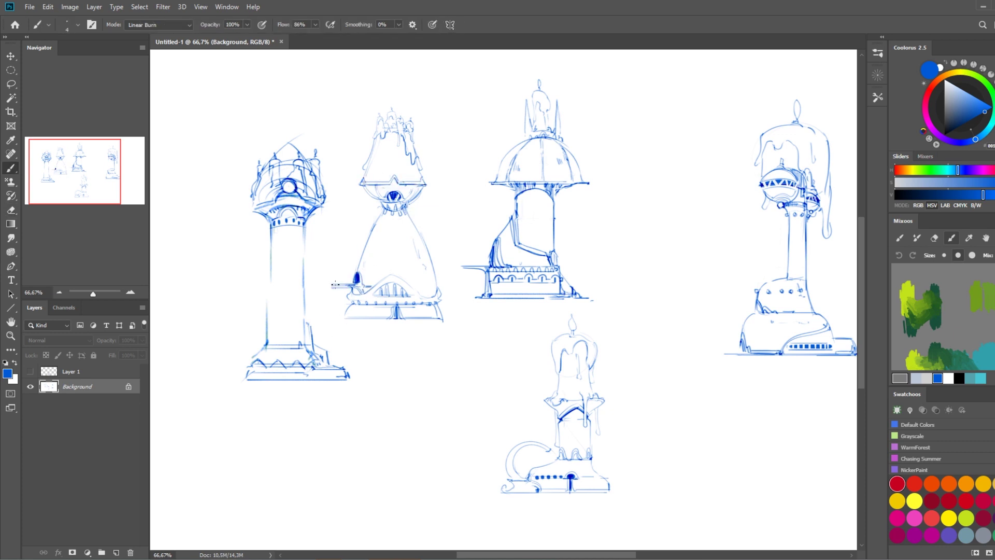
mouse_move(507, 232)
left_mouse_down()
mouse_move(561, 275)
mouse_move(438, 268)
left_mouse_up()
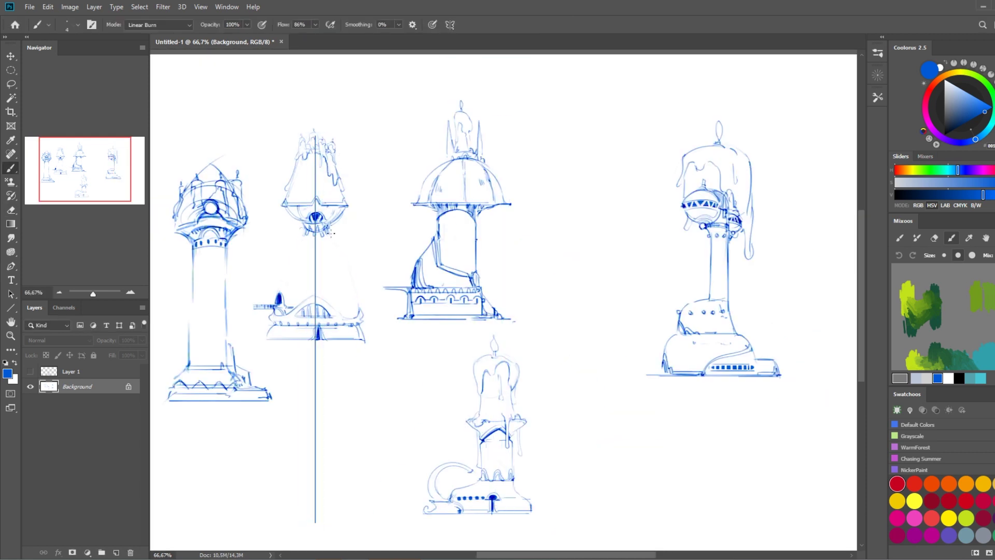
- Rough out a trapezoid between the lamps and shape it into a cracked rocky peak draped with wax
left_click_drag(543, 289, 426, 304)
mouse_move(437, 264)
left_mouse_down()
mouse_move(416, 325)
mouse_move(518, 325)
left_mouse_up()
left_click_drag(418, 328, 518, 328)
left_click_drag(510, 284, 523, 326)
mouse_move(428, 270)
left_mouse_down()
mouse_move(417, 287)
mouse_move(457, 261)
mouse_move(509, 279)
mouse_move(500, 327)
left_mouse_up()
left_click_drag(416, 298, 442, 328)
mouse_move(503, 153)
left_mouse_down()
mouse_move(475, 200)
mouse_move(521, 215)
left_mouse_up()
left_click_drag(504, 189, 497, 193)
- Hatch the rock's left face and add cracks, a ledge, a swirl, a wax drip and a ground line
left_click_drag(452, 245, 439, 263)
mouse_move(468, 204)
left_mouse_down()
mouse_move(476, 218)
mouse_move(451, 263)
left_mouse_up()
left_click_drag(436, 264, 509, 260)
mouse_move(431, 298)
left_mouse_down()
mouse_move(412, 328)
mouse_move(494, 311)
mouse_move(456, 324)
left_mouse_up()
left_click_drag(432, 301, 420, 319)
left_click_drag(516, 297, 531, 327)
left_click_drag(435, 269, 425, 304)
left_click_drag(439, 243, 448, 223)
left_click_drag(517, 205, 521, 260)
left_click_drag(527, 317, 551, 328)
mouse_move(512, 149)
left_mouse_down()
mouse_move(514, 138)
mouse_move(509, 208)
left_mouse_up()
- Sketch a hatched box shape above the rock
left_click_drag(502, 242, 600, 275)
mouse_move(502, 201)
left_mouse_down()
mouse_move(567, 202)
mouse_move(479, 169)
left_mouse_up()
mouse_move(480, 169)
left_mouse_down()
mouse_move(563, 166)
mouse_move(569, 206)
left_mouse_up()
mouse_move(564, 207)
left_mouse_down()
mouse_move(556, 233)
mouse_move(564, 196)
left_mouse_up()
left_click_drag(483, 198, 508, 236)
mouse_move(563, 176)
left_mouse_down()
mouse_move(522, 174)
mouse_move(575, 141)
mouse_move(534, 135)
left_mouse_up()
- Draw spiky sticks rising from the box's rim and drip wax over its top
left_click_drag(502, 164, 495, 132)
mouse_move(562, 164)
left_mouse_down()
mouse_move(585, 142)
mouse_move(510, 147)
left_mouse_up()
left_click_drag(482, 171, 487, 156)
left_click_drag(569, 178, 485, 179)
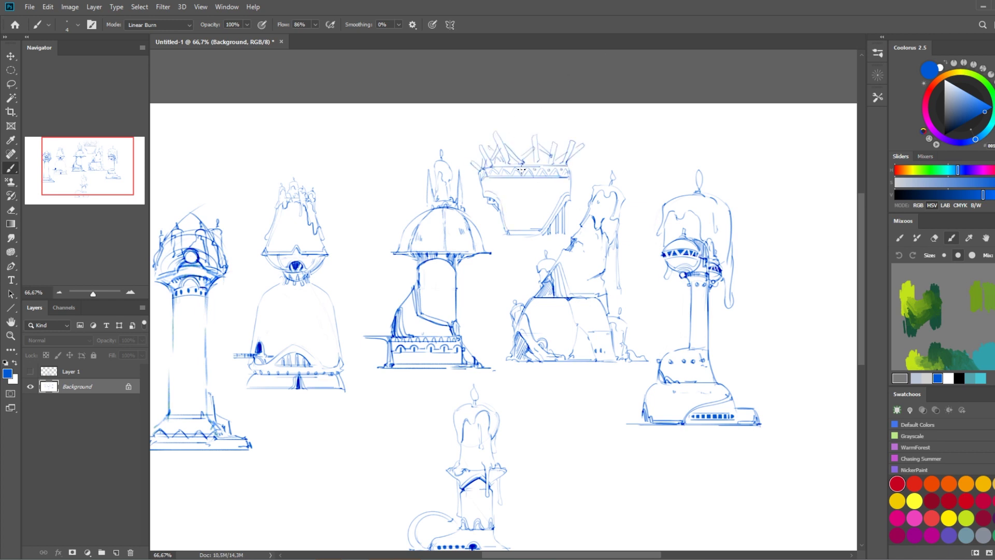
left_click_drag(485, 136, 577, 129)
left_click_drag(516, 134, 521, 150)
- Run wax drips down the box's sides and add a candle flame above it
left_click_drag(574, 136, 573, 221)
left_click_drag(487, 208, 508, 238)
left_click_drag(528, 161, 534, 175)
mouse_move(536, 134)
left_mouse_down()
mouse_move(539, 164)
mouse_move(534, 109)
left_mouse_up()
left_click_drag(571, 124, 580, 140)
mouse_move(489, 127)
left_mouse_down()
mouse_move(485, 150)
mouse_move(502, 141)
mouse_move(550, 154)
mouse_move(625, 80)
left_mouse_up()
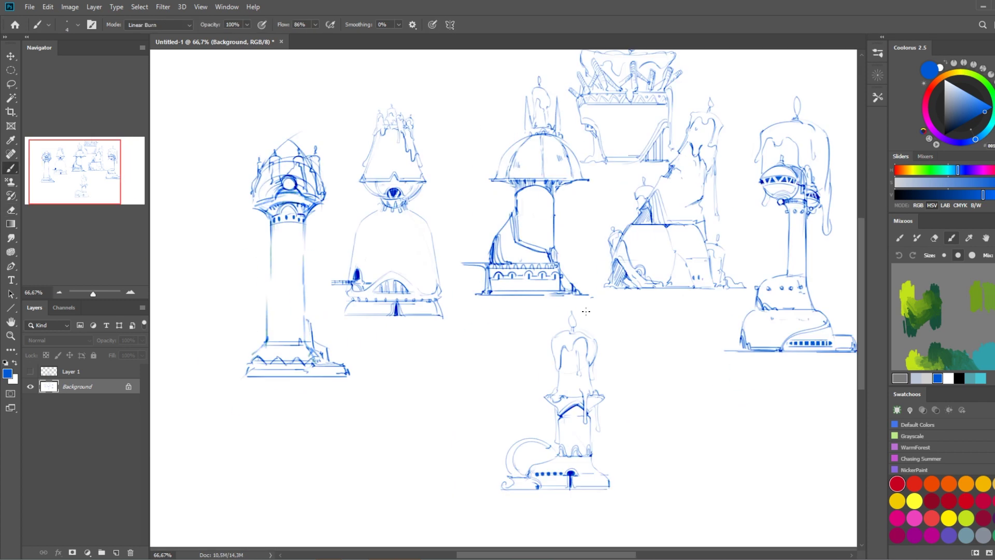
- Outline a new box beside the lower candle with a smaller brush
key("l")
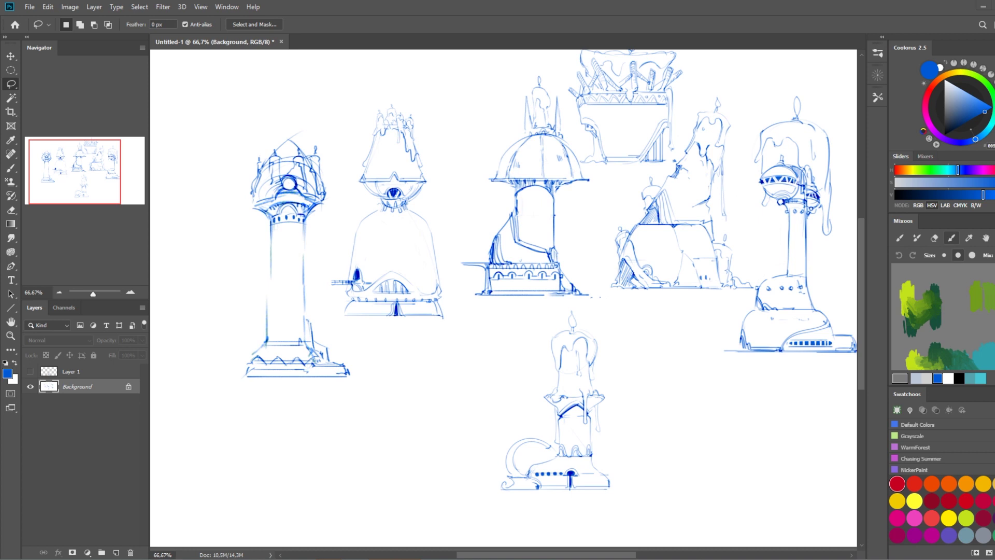
key("b")
mouse_move(648, 345)
left_mouse_down()
mouse_move(534, 312)
mouse_move(575, 296)
left_mouse_up()
mouse_move(570, 368)
left_mouse_down()
mouse_move(580, 399)
mouse_move(549, 454)
left_mouse_up()
key("e")
key("b")
left_click_drag(605, 412, 514, 459)
key("bracketleft")
- Redraw the new box's outline darker and firmer, discarding a row of dots
left_click_drag(510, 327, 574, 314)
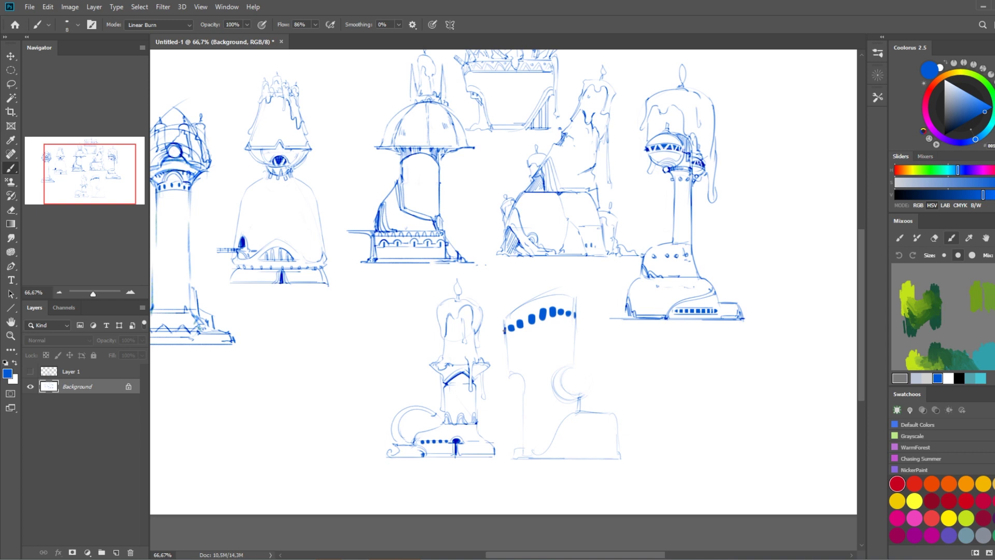
key("ctrl+z")
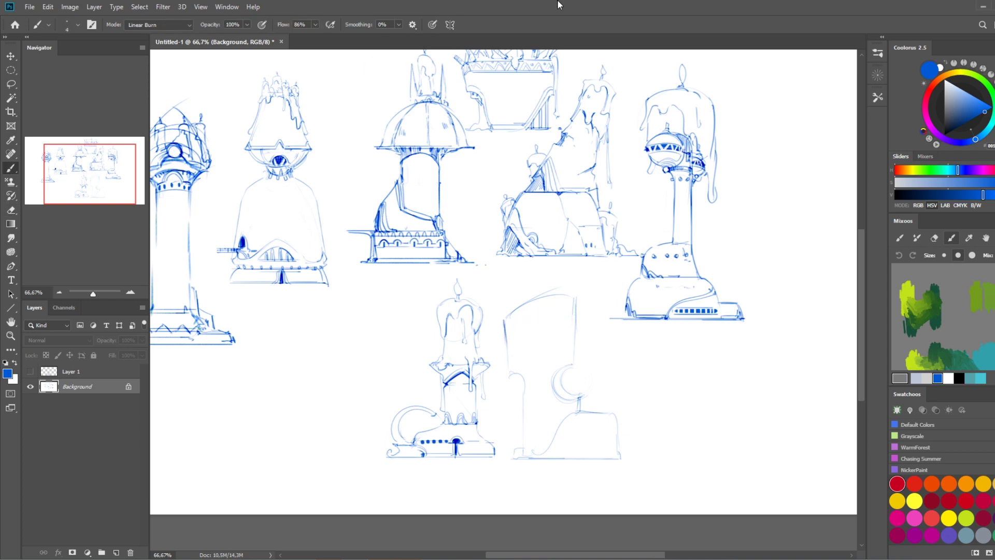
mouse_move(573, 301)
left_mouse_down()
mouse_move(571, 341)
mouse_move(510, 325)
left_mouse_up()
mouse_move(572, 301)
left_mouse_down()
mouse_move(510, 325)
mouse_move(518, 371)
mouse_move(555, 337)
left_mouse_up()
- Cross-hatch the band under the box's top and hatch its sides diagonally
mouse_move(521, 376)
left_mouse_down()
mouse_move(570, 342)
mouse_move(560, 355)
left_mouse_up()
left_click_drag(493, 332, 510, 369)
left_click_drag(591, 329, 570, 363)
left_click_drag(490, 338, 505, 331)
left_click_drag(592, 328, 536, 334)
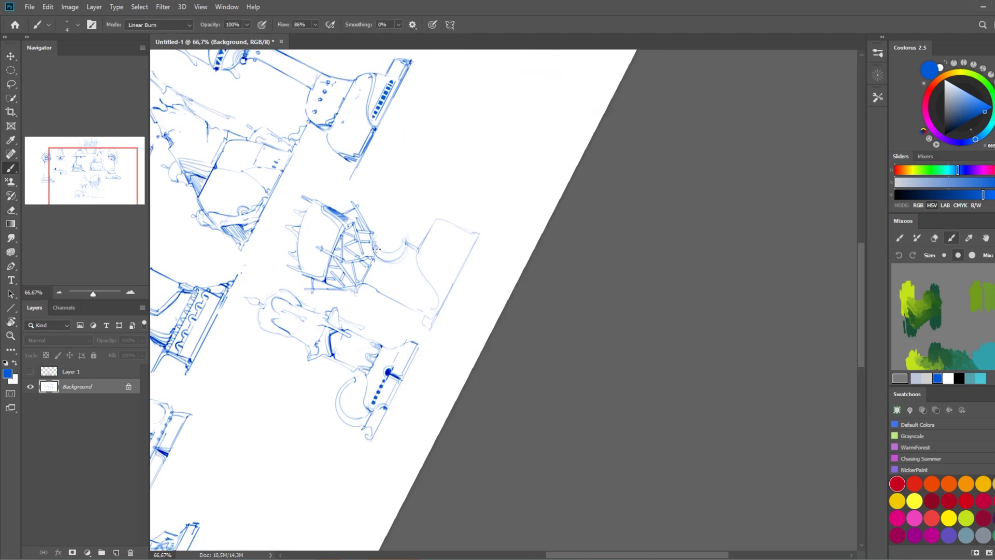
- Replace the tower's spiky top with a rounded dome crossed by a dark band
mouse_move(507, 317)
left_mouse_down()
mouse_move(513, 155)
mouse_move(468, 214)
left_mouse_up()
key("e")
left_click_drag(386, 124, 420, 143)
key("b")
mouse_move(352, 176)
left_mouse_down()
mouse_move(422, 148)
mouse_move(412, 171)
left_mouse_up()
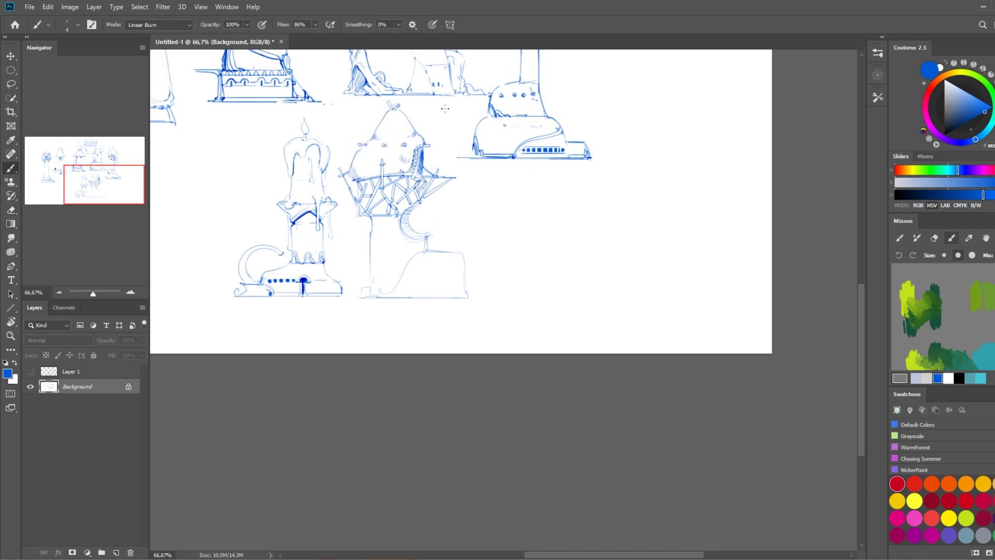
left_click_drag(373, 137, 417, 137)
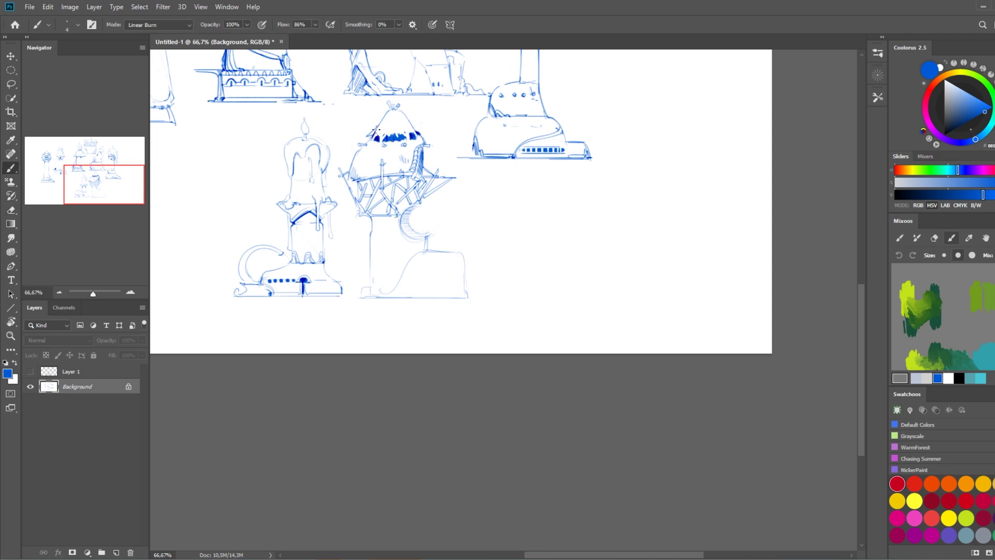
- Add hanging weights, a darker base curve, a small lever and dome details
left_click_drag(455, 197, 457, 208)
left_click_drag(345, 179, 346, 222)
left_click_drag(392, 296, 425, 244)
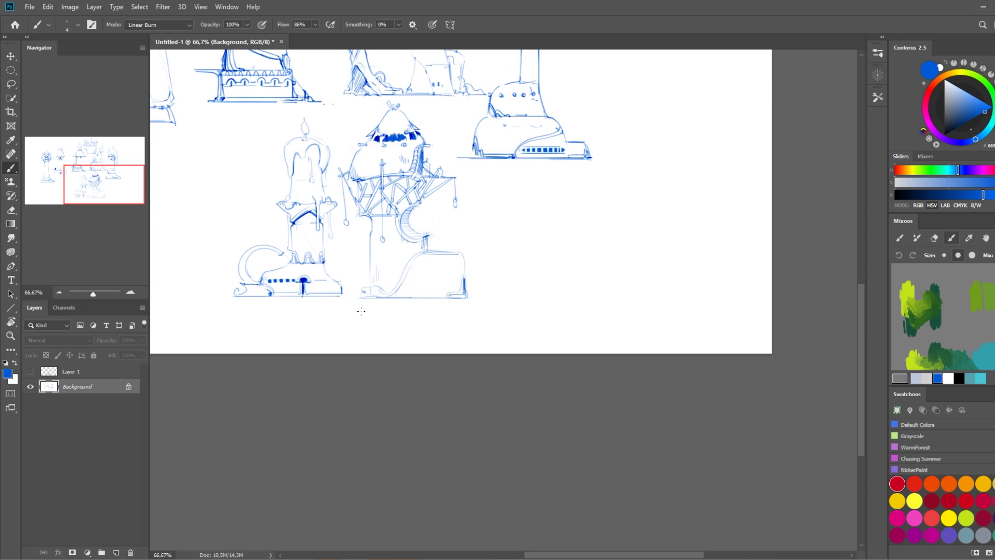
left_click_drag(474, 244, 475, 269)
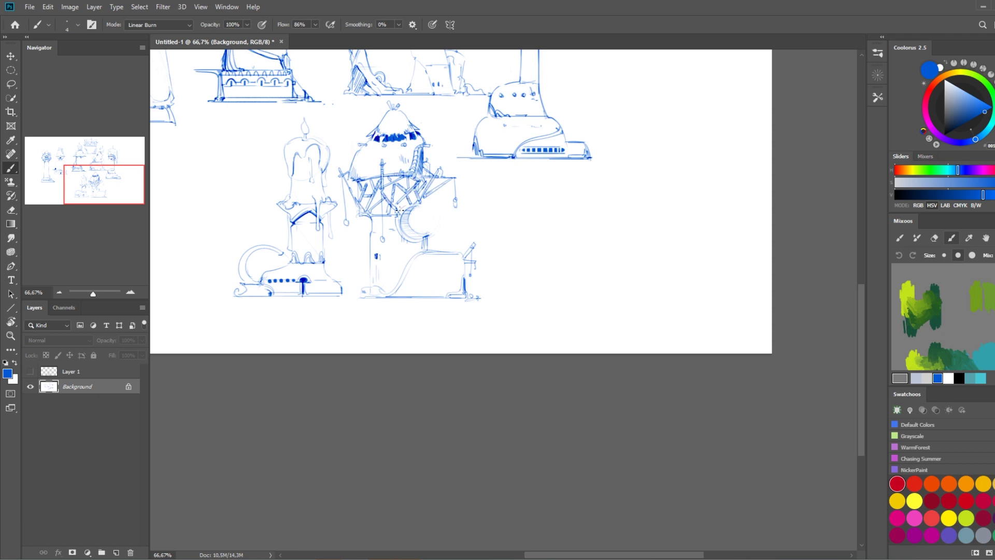
left_click_drag(426, 151, 424, 158)
left_click_drag(347, 176, 360, 182)
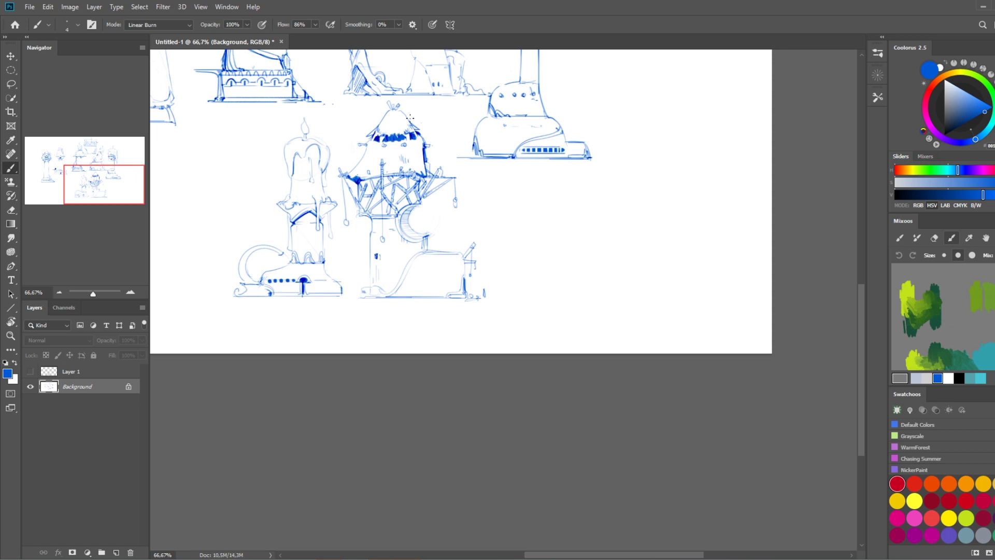
- Save the drawing as 'Center piece candletown'
key("ctrl+shift+s")
type("Center piece can")
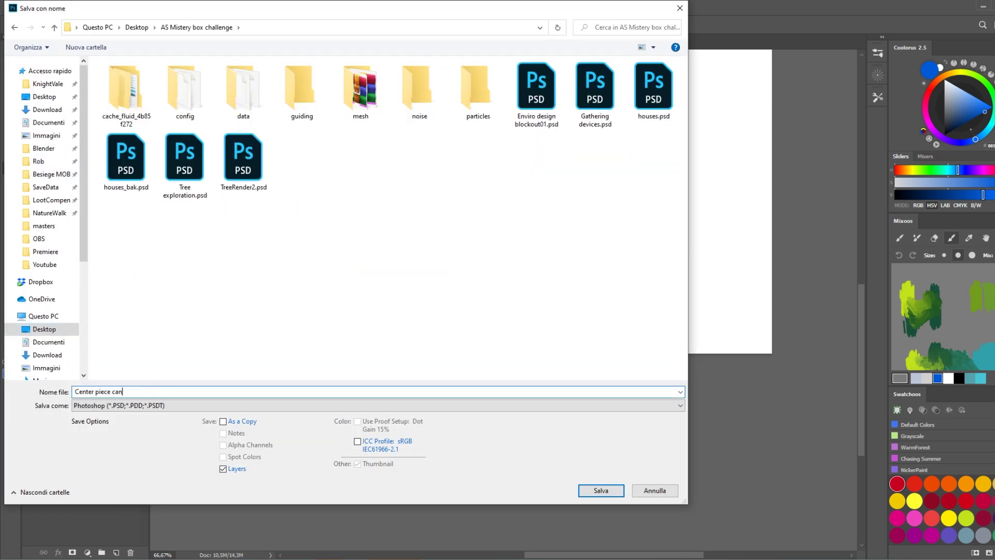
type("dletown")
key("Return")
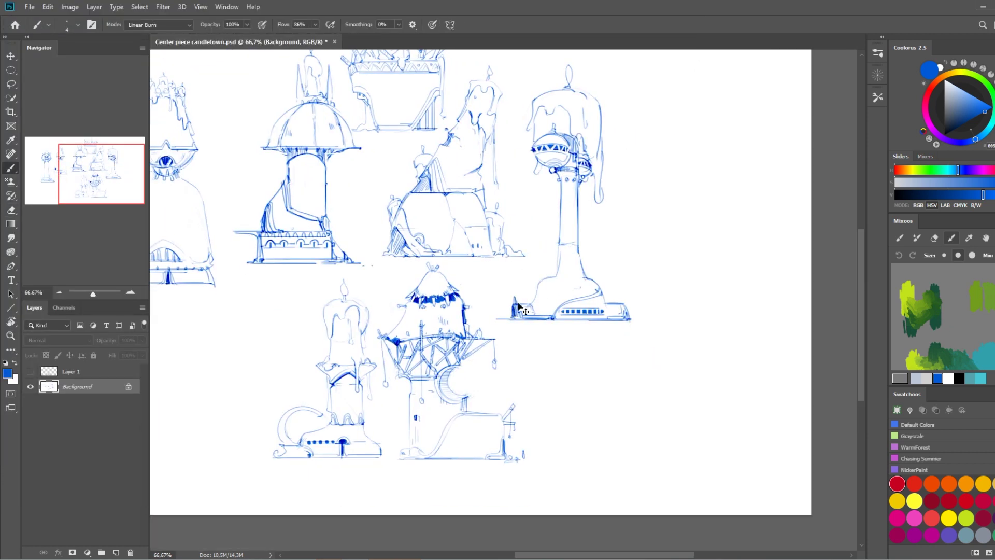
- Add lines to the tall tower's column and replace the hut's lattice with a hammock shape
left_click_drag(566, 246, 562, 284)
mouse_move(575, 246)
left_mouse_down()
mouse_move(580, 274)
mouse_move(572, 247)
left_mouse_up()
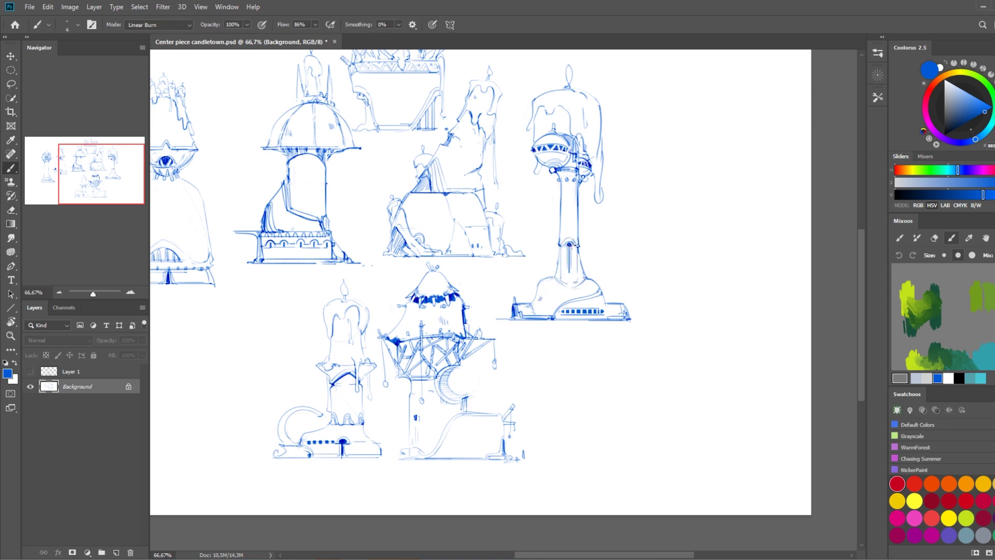
left_click_drag(330, 74, 394, 120)
left_click_drag(471, 187, 459, 42)
mouse_move(451, 244)
left_mouse_down()
mouse_move(516, 257)
mouse_move(510, 303)
left_mouse_up()
- Draw crossing legs under the hut, including a diagonal leg on its right
mouse_move(492, 270)
left_mouse_down()
mouse_move(511, 319)
mouse_move(450, 356)
left_mouse_up()
left_click_drag(473, 313, 455, 357)
left_click_drag(456, 322, 442, 357)
left_click_drag(500, 296, 460, 336)
left_click_drag(451, 267, 449, 300)
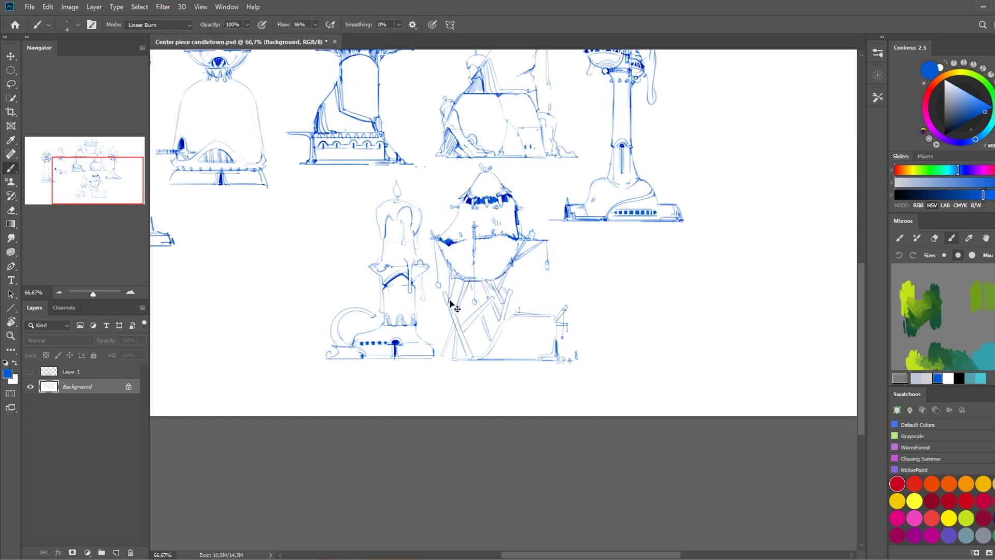
left_click_drag(515, 255, 553, 315)
- Erase inside the hut's bowl, then undo to remove the dark fringe and eye
key("e")
key("bracketleft")
key("bracketleft")
key("bracketleft")
left_click_drag(464, 257, 508, 275)
key("b")
key("ctrl+z")
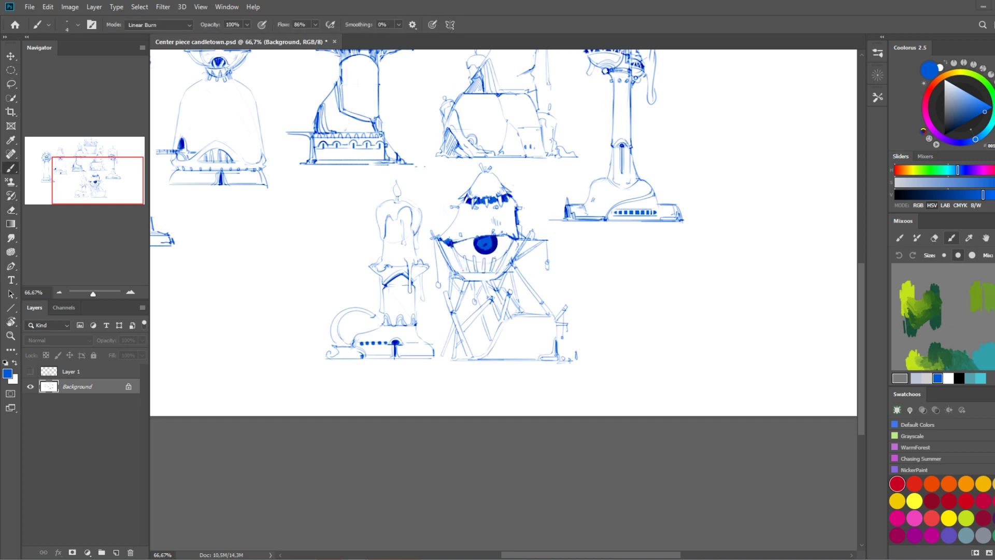
scroll(493, 208, "right", 1)
key("ctrl+z")
key("ctrl+z")
- Add a wick atop the hut and a curve inside its body
mouse_move(435, 218)
left_mouse_down()
mouse_move(493, 200)
mouse_move(505, 222)
mouse_move(500, 240)
left_mouse_up()
key("ctrl+z")
key("ctrl+z")
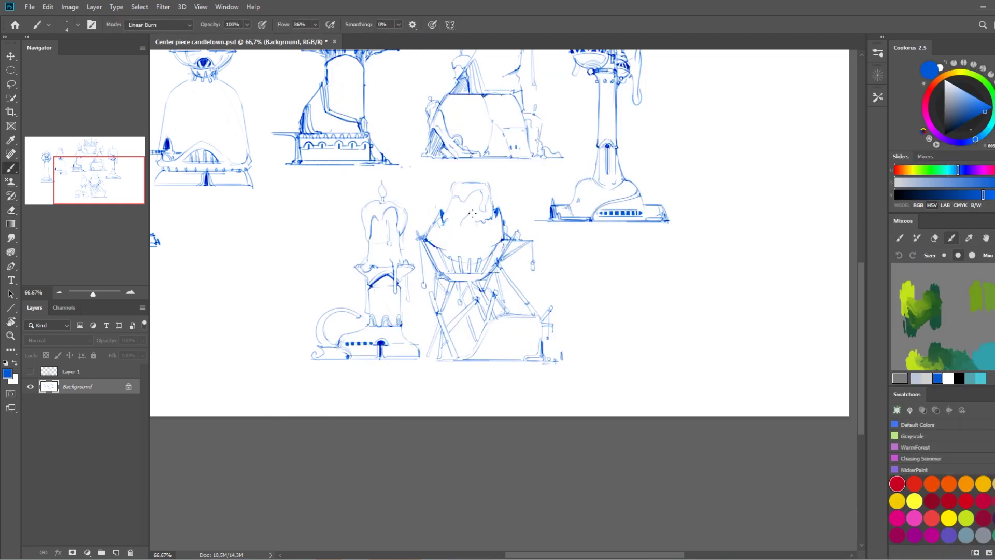
left_click_drag(473, 170, 474, 182)
mouse_move(449, 243)
left_mouse_down()
mouse_move(487, 247)
mouse_move(477, 259)
mouse_move(487, 279)
left_mouse_up()
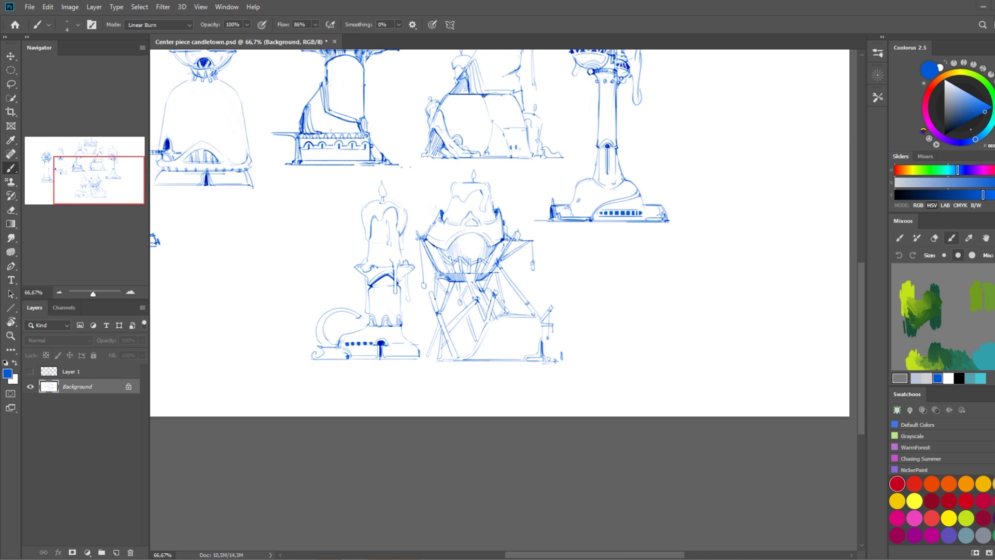
- Draw the tapered top, right side and inner curves of a new spire sketch
left_click_drag(529, 374, 552, 249)
left_click_drag(339, 374, 393, 426)
left_click_drag(393, 428, 340, 376)
left_click_drag(371, 330, 411, 425)
left_click_drag(339, 379, 363, 421)
left_click_drag(331, 424, 387, 432)
left_click_drag(345, 373, 385, 405)
- Sketch an arched, hull-like base with a long baseline beneath the spire
mouse_move(348, 357)
left_mouse_down()
mouse_move(373, 438)
mouse_move(399, 467)
mouse_move(433, 406)
left_mouse_up()
left_click_drag(389, 461, 435, 450)
mouse_move(422, 469)
left_mouse_down()
mouse_move(358, 489)
mouse_move(422, 463)
mouse_move(430, 474)
left_mouse_up()
left_click_drag(306, 491, 443, 490)
left_click_drag(436, 398, 430, 422)
left_click_drag(435, 473, 443, 492)
left_click_drag(410, 430, 392, 450)
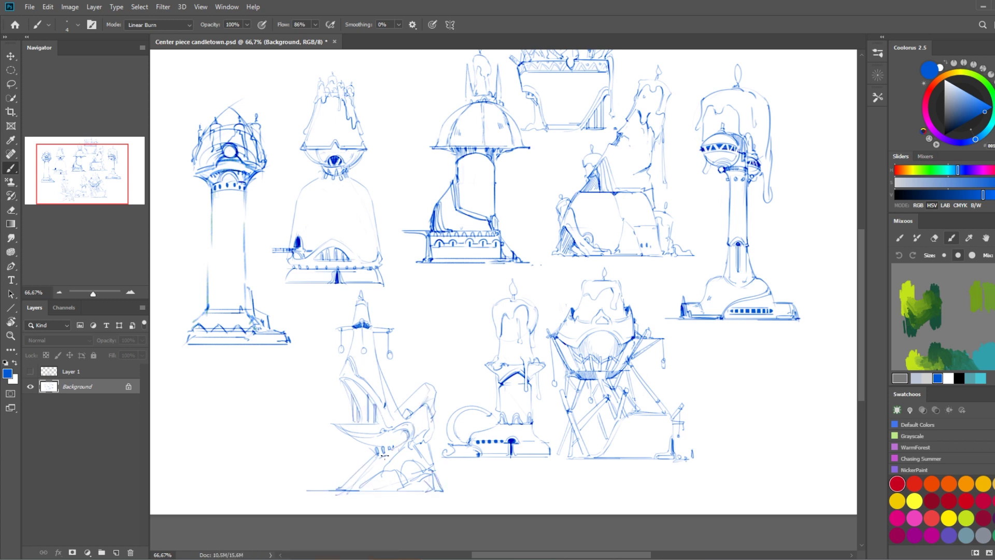
- Darken the stair lines and right outline, then hatch shadows in the mirrored view
left_click_drag(352, 489, 398, 449)
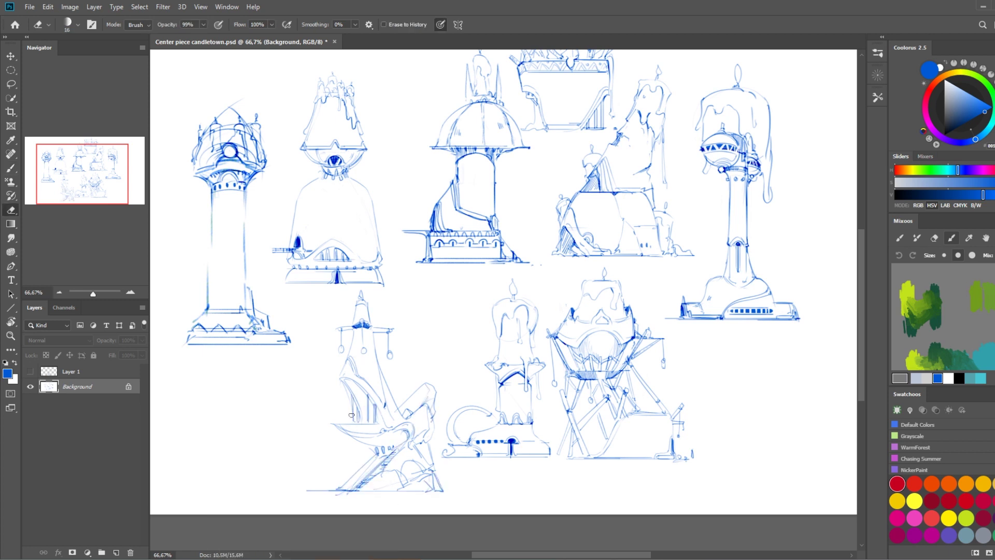
left_click_drag(381, 366, 405, 425)
left_click_drag(385, 372, 382, 389)
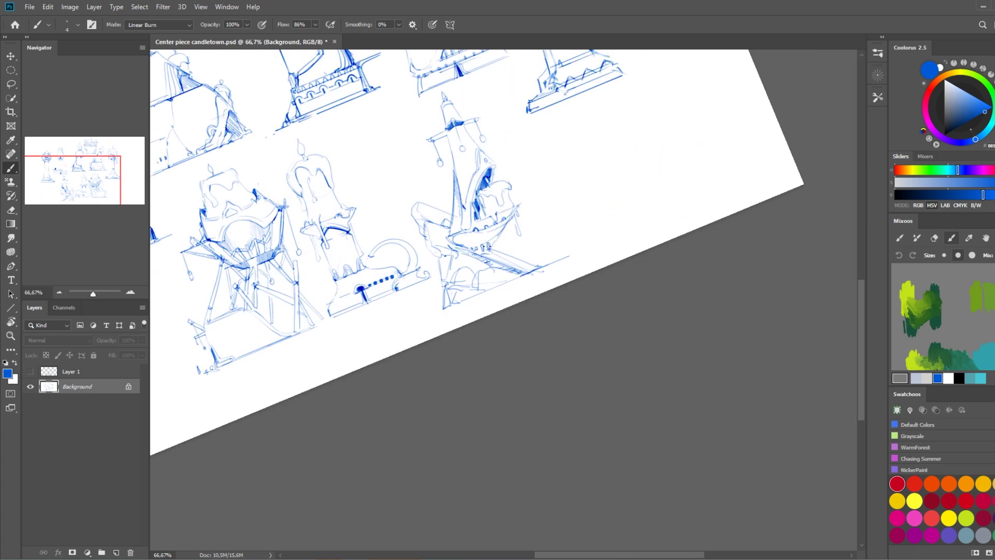
mouse_move(413, 435)
left_mouse_down()
mouse_move(561, 158)
mouse_move(526, 144)
left_mouse_up()
left_click_drag(427, 187, 448, 216)
mouse_move(443, 189)
left_mouse_down()
mouse_move(469, 230)
mouse_move(460, 207)
left_mouse_up()
- Flip the view back to normal and draw a curved double stroke along the shank
key("e")
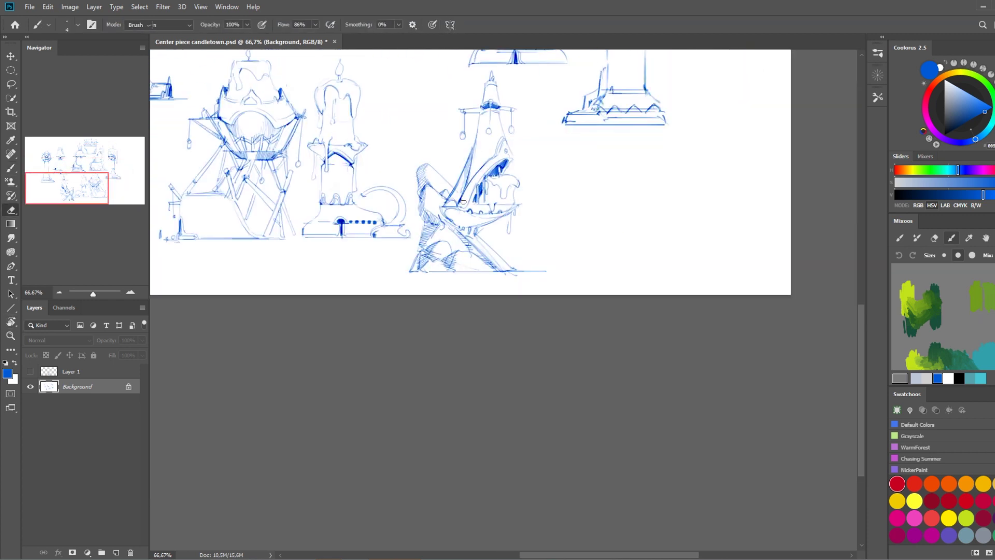
key("b")
key("ctrl+shift+h")
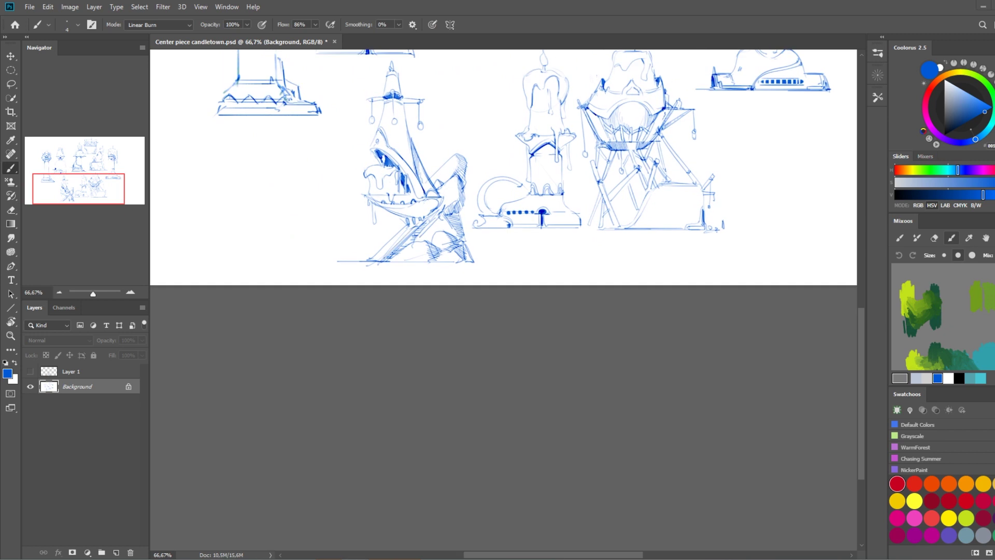
left_click_drag(410, 171, 424, 195)
left_click_drag(394, 151, 417, 189)
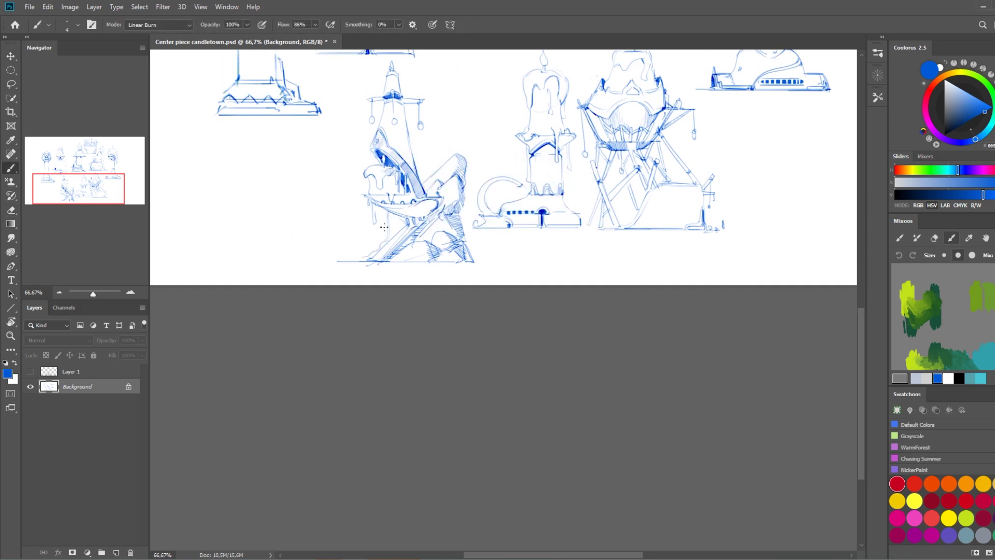
- Paint pale fill over the right candle's dome and stand, the boat sketch and the left column
key("b")
mouse_move(544, 326)
left_mouse_down()
mouse_move(588, 375)
mouse_move(532, 374)
mouse_move(570, 430)
left_mouse_up()
mouse_move(570, 394)
left_mouse_down()
mouse_move(614, 436)
mouse_move(611, 451)
left_mouse_up()
left_click_drag(373, 384, 409, 449)
left_click_drag(373, 415, 435, 472)
left_click_drag(410, 399, 438, 469)
left_click_drag(256, 363, 327, 306)
left_click_drag(270, 321, 296, 197)
- Paint pale fill into the column top, bell, dome-topped sketch, basket, sitting figure and right candle
left_click_drag(363, 238, 363, 168)
mouse_move(337, 300)
left_mouse_down()
mouse_move(388, 243)
mouse_move(360, 261)
left_mouse_up()
left_click_drag(430, 301, 493, 155)
left_click_drag(511, 202, 565, 156)
mouse_move(565, 202)
left_mouse_down()
mouse_move(512, 135)
mouse_move(570, 129)
left_mouse_up()
left_click_drag(549, 260, 604, 177)
mouse_move(534, 295)
left_mouse_down()
mouse_move(617, 254)
mouse_move(672, 184)
left_mouse_up()
mouse_move(643, 207)
left_mouse_down()
mouse_move(663, 243)
mouse_move(666, 331)
mouse_move(705, 332)
left_mouse_up()
- Hide the fill layer, then move the spire sketch far left and stretch it taller and narrower
left_click(30, 371)
left_click(78, 386)
left_click_drag(340, 469, 318, 498)
key("ctrl+t")
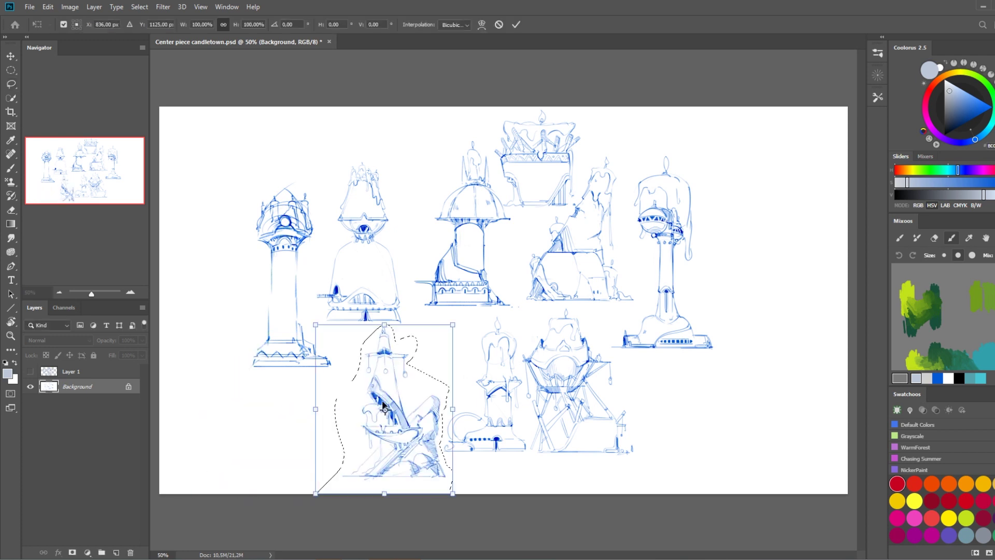
left_click_drag(384, 407, 222, 407)
left_click_drag(223, 329, 210, 246)
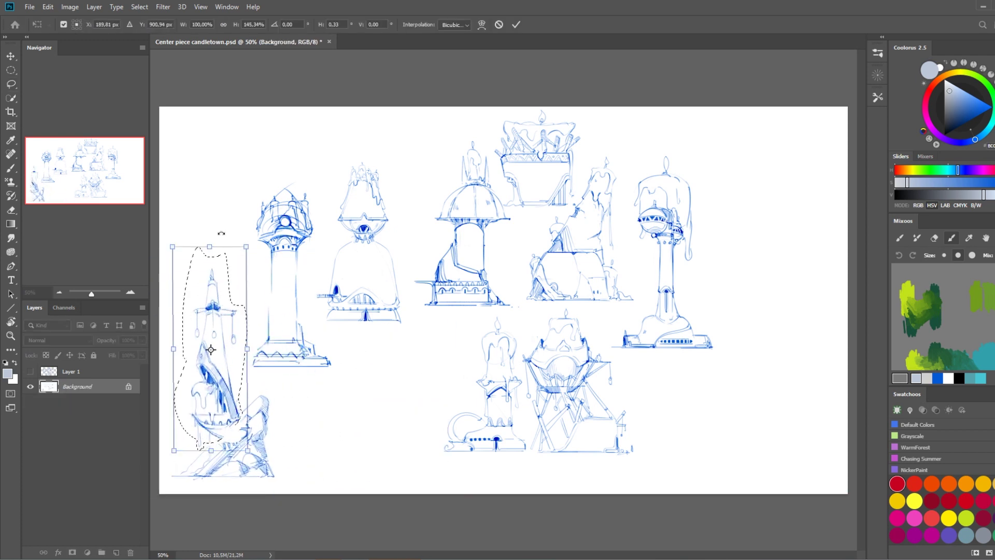
key("Return")
- Add hatching near the spire's base, a short mark and a hook stroke beside the lamp
key("b")
left_click_drag(267, 460, 286, 478)
mouse_move(258, 389)
left_mouse_down()
mouse_move(259, 400)
mouse_move(256, 390)
left_mouse_up()
left_click_drag(384, 221, 402, 228)
- Undo the hook stroke and draw a mirrored goblet outline with handled rim, wide base and neck
key("ctrl+z")
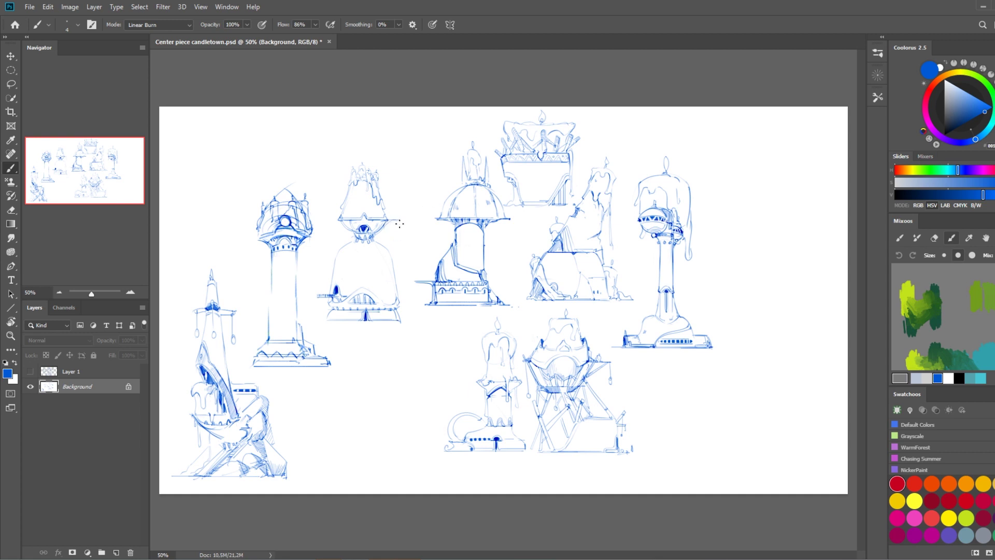
left_click_drag(411, 435, 326, 436)
mouse_move(342, 363)
left_mouse_down()
mouse_move(382, 422)
mouse_move(373, 433)
left_mouse_up()
key("Delete")
left_click_drag(384, 446, 370, 476)
left_click_drag(363, 369, 445, 384)
mouse_move(341, 444)
left_mouse_down()
mouse_move(415, 422)
mouse_move(375, 423)
mouse_move(399, 462)
left_mouse_up()
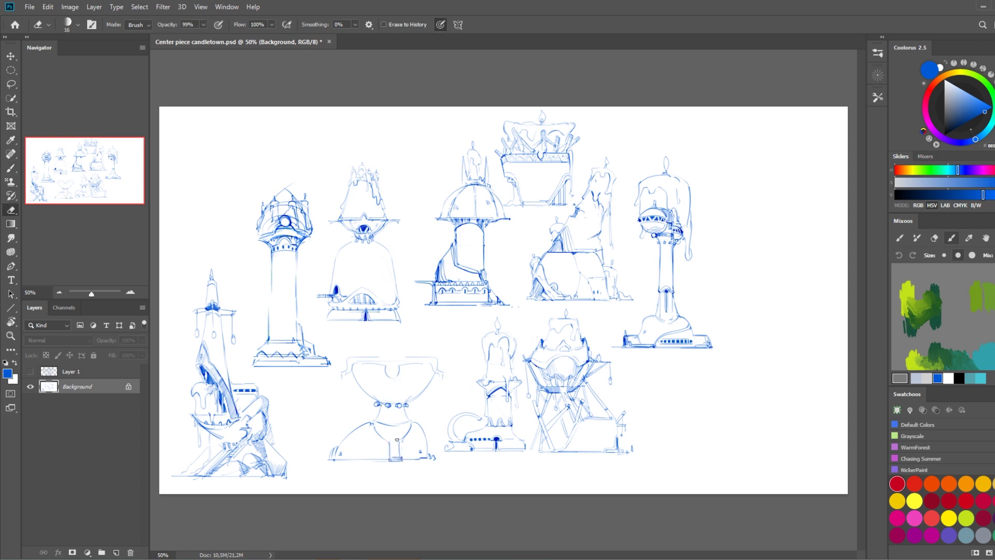
- Try a neck bowl, undo it, and hatch the goblet's stem instead
key("l")
left_click_drag(318, 438, 312, 451)
key("ctrl+z")
key("ctrl+z")
key("ctrl+z")
key("b")
mouse_move(399, 435)
left_mouse_down()
mouse_move(397, 464)
mouse_move(392, 395)
left_mouse_up()
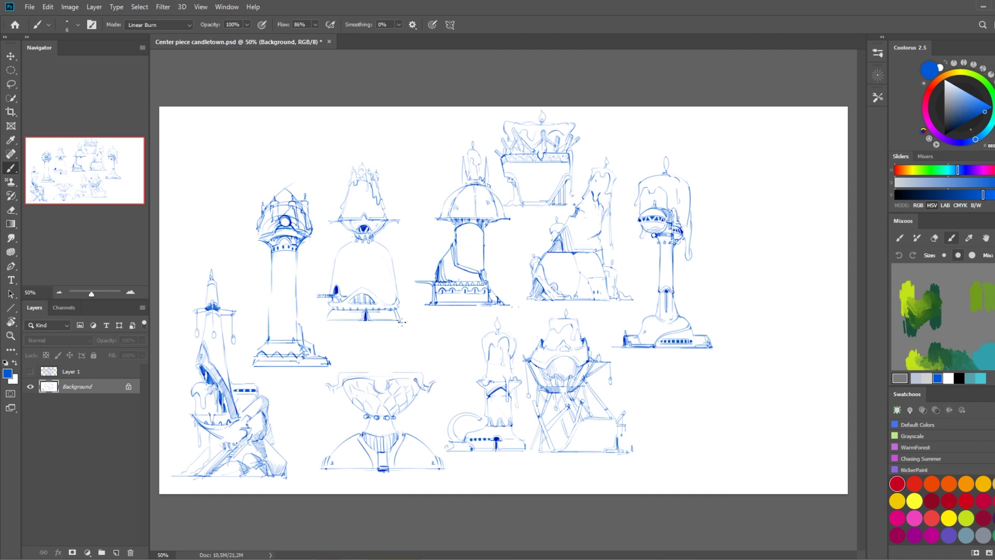
- Add a flame-topped domed lid and paint bold dark stripes on the goblet stem
mouse_move(356, 371)
left_mouse_down()
mouse_move(417, 350)
mouse_move(390, 344)
left_mouse_up()
left_click_drag(348, 373, 396, 382)
key("bracketright")
key("bracketright")
key("bracketright")
left_click_drag(383, 448, 383, 458)
mouse_move(397, 429)
left_mouse_down()
mouse_move(396, 464)
mouse_move(375, 450)
left_mouse_up()
left_click_drag(393, 434, 393, 446)
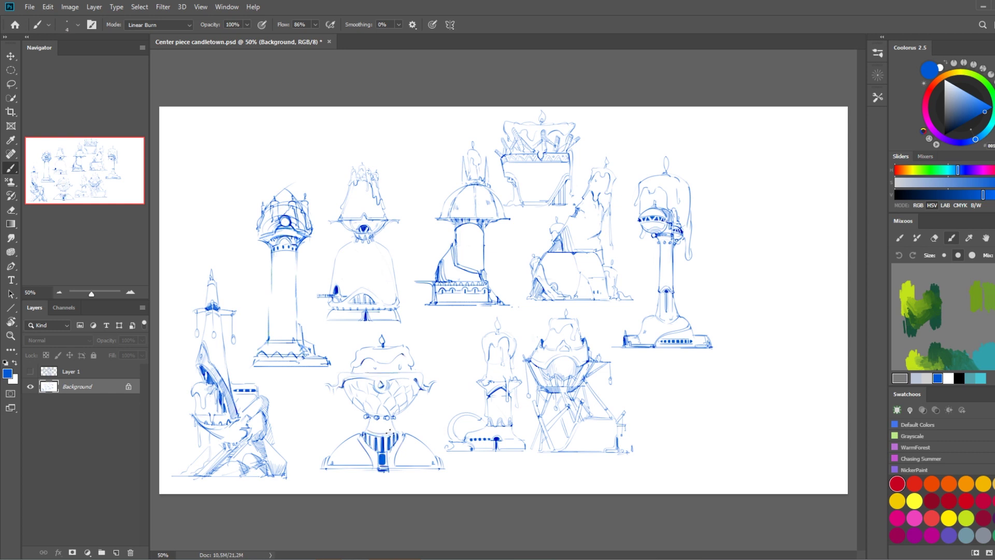
- Build the bottom-right tower from a pasted dome drawing with a goblet copy placed above it
key("ctrl+v")
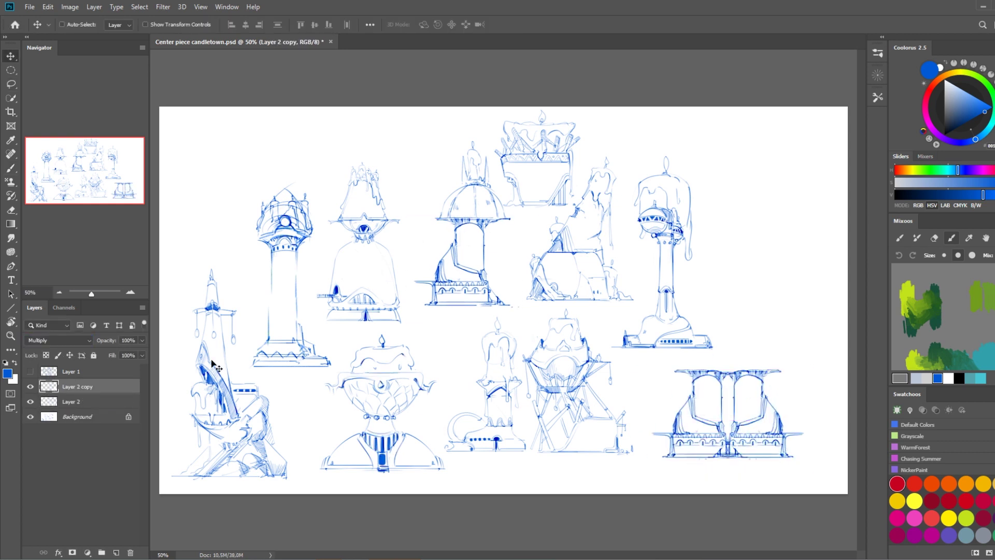
left_click_drag(695, 101, 731, 331)
key("ctrl+t")
key("Return")
left_click_drag(726, 415, 757, 433)
key("ctrl+v")
left_click_drag(757, 311, 783, 306)
- Build the top-left tower from copies of the bell and goblet sketches
left_click(78, 416)
key("l")
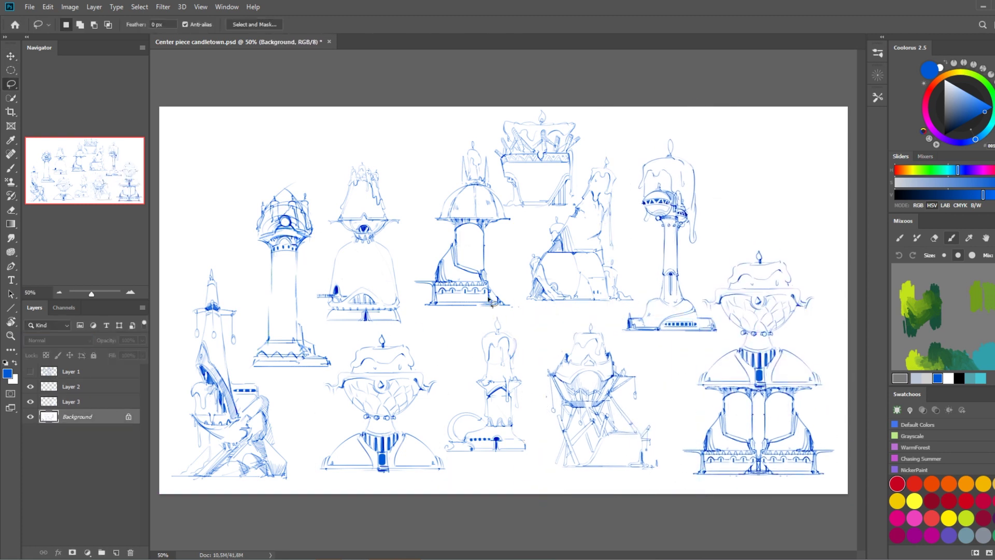
key("c")
left_click_drag(171, 294, 155, 294)
key("Return")
key("ctrl+v")
key("v")
left_click(91, 418)
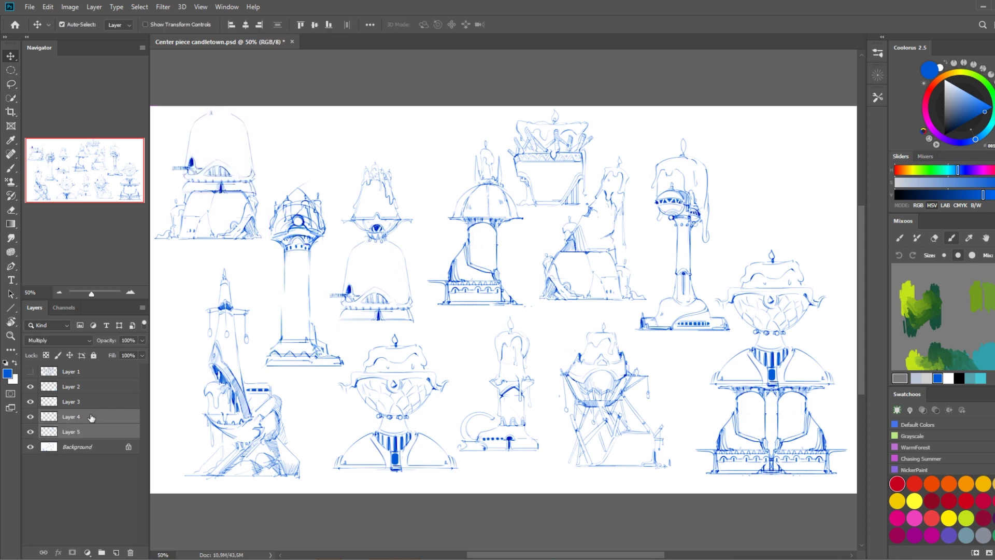
key("ctrl+v")
- Extend the canvas taller with the Crop tool and merge the copied sketches down
key("c")
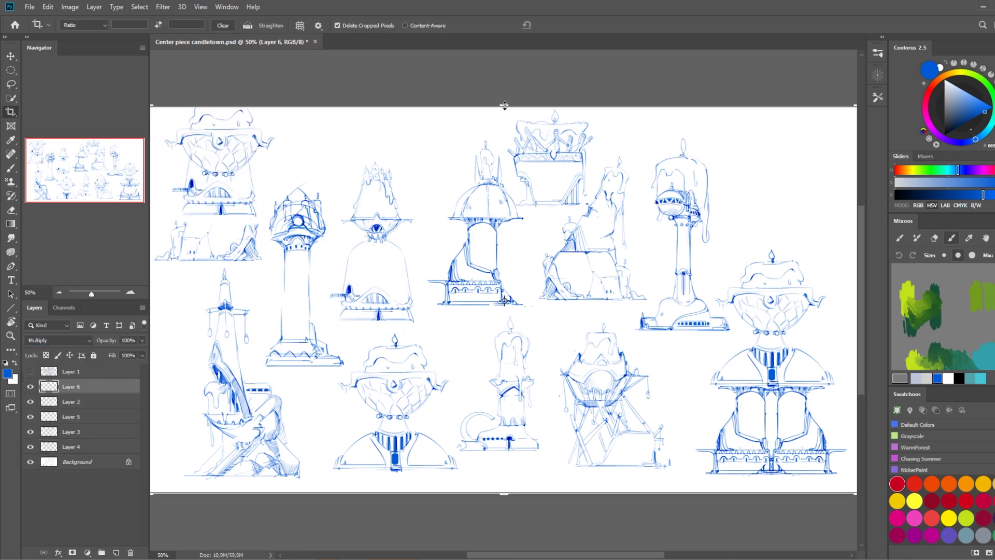
left_click_drag(505, 105, 505, 78)
key("Return")
key("ctrl+shift+e")
key("b")
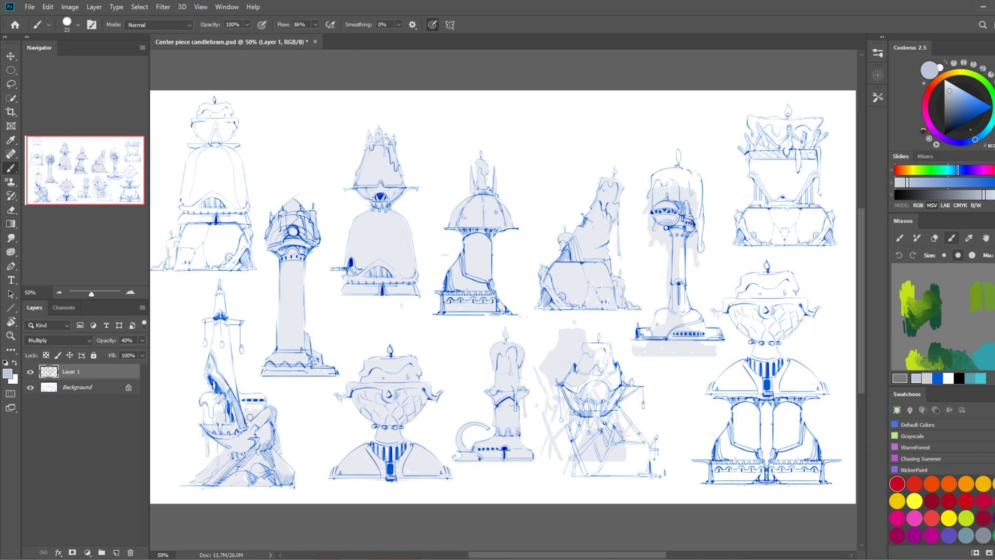
- Tone the top-left and bottom-right towers pale grey and adjust the candle and table sketches
mouse_move(218, 210)
left_mouse_down()
mouse_move(181, 244)
mouse_move(176, 267)
mouse_move(197, 260)
mouse_move(238, 193)
mouse_move(202, 124)
mouse_move(233, 116)
mouse_move(228, 107)
left_mouse_up()
left_click(684, 243)
key("ctrl+t")
key("Return")
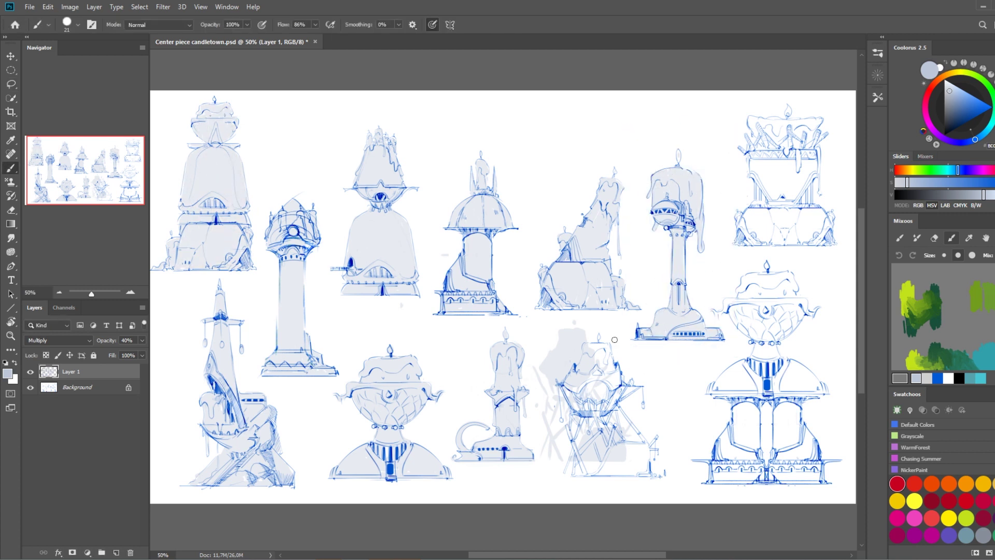
left_click(602, 404)
key("ctrl+t")
key("Return")
scroll(643, 415, "right", 1)
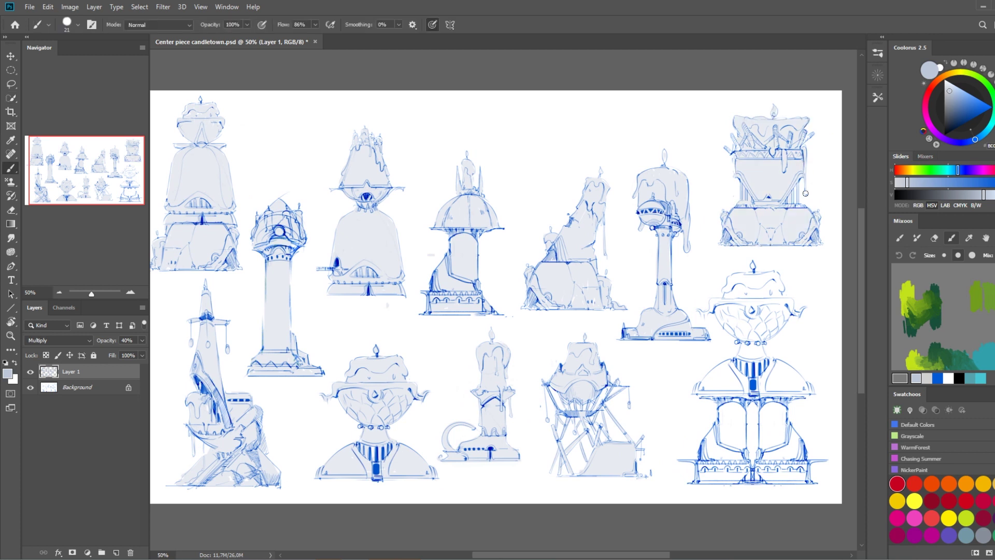
left_click(739, 344)
key("ctrl+t")
key("Return")
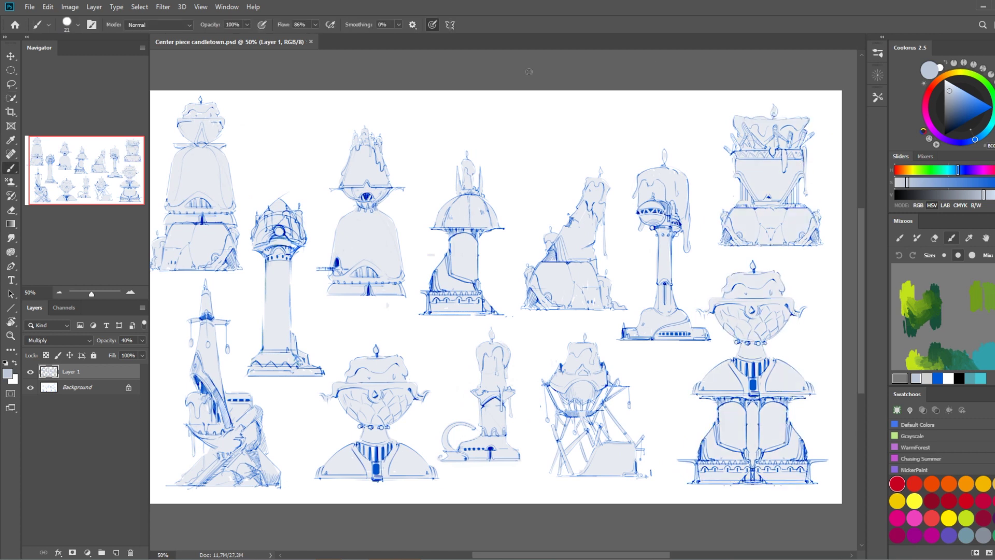
- Flatten the layers and hand-letter 'CANDLETOWN'S BEACON' across the top in blue
key("bracketleft")
key("ctrl+shift+e")
mouse_move(367, 113)
left_mouse_down()
mouse_move(562, 112)
mouse_move(446, 110)
mouse_move(461, 110)
left_mouse_up()
- Underline the 'CANDLETOWN'S BEACON' title with a short stroke
left_click_drag(474, 102, 521, 110)
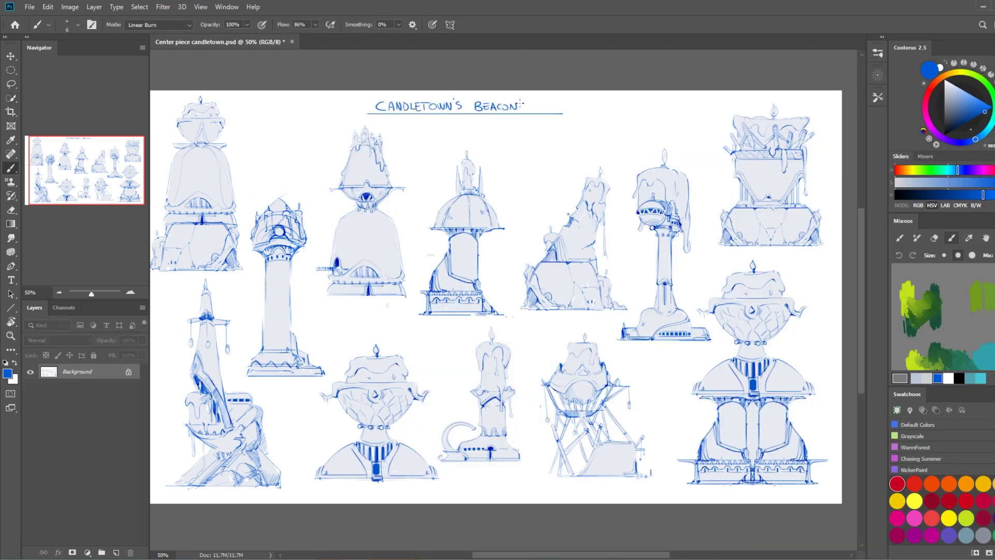